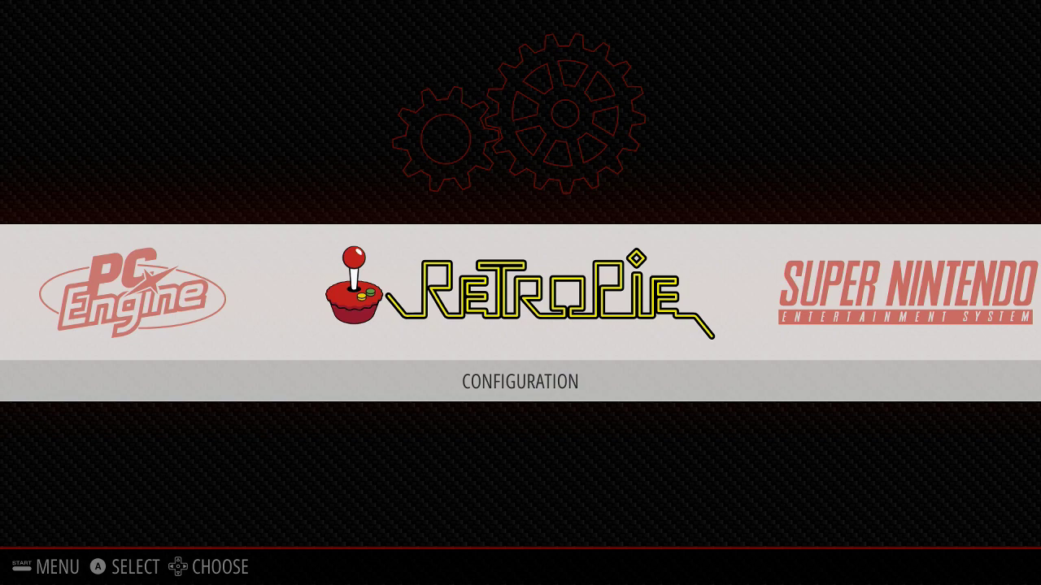
- Scroll the system carousel past ZX Spectrum, Arcade, Atari 2600 and Mega Drive to the NES
key(Right)
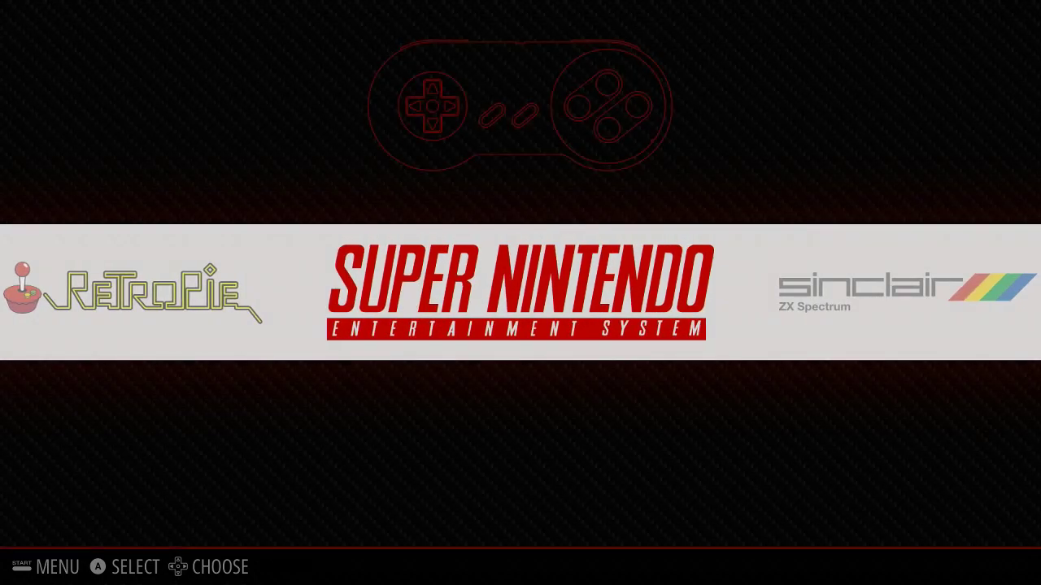
key(Right)
key(Right)
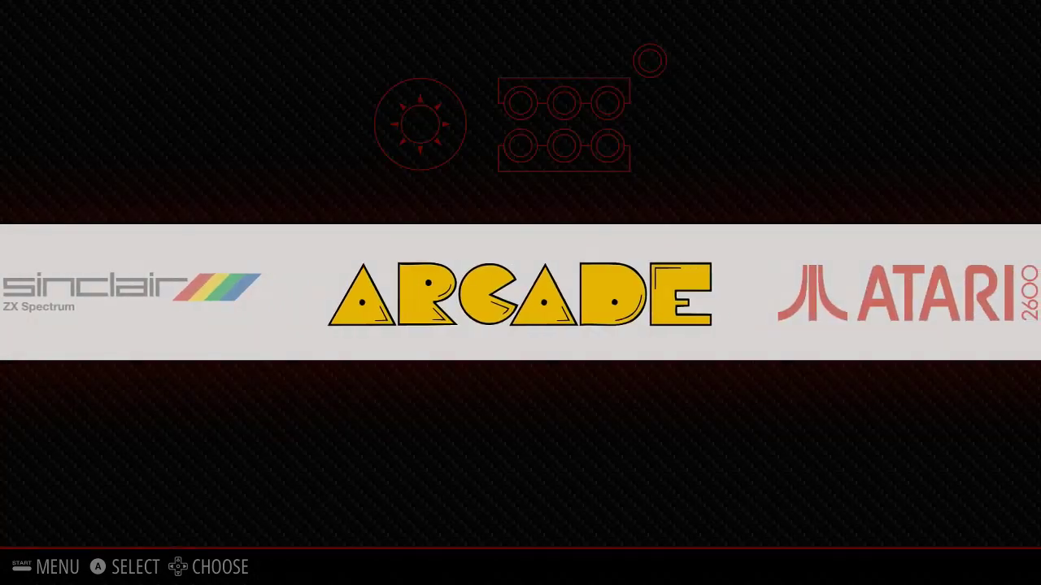
key(Right)
key(Right)
key(Left)
key(Right)
key(Right)
key(Right)
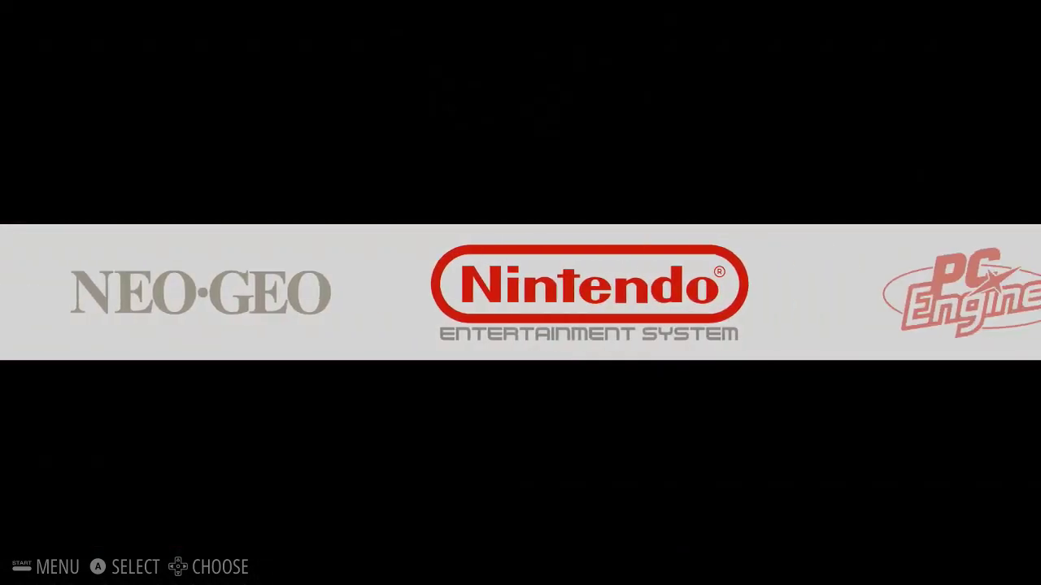
key(Left)
key(Right)
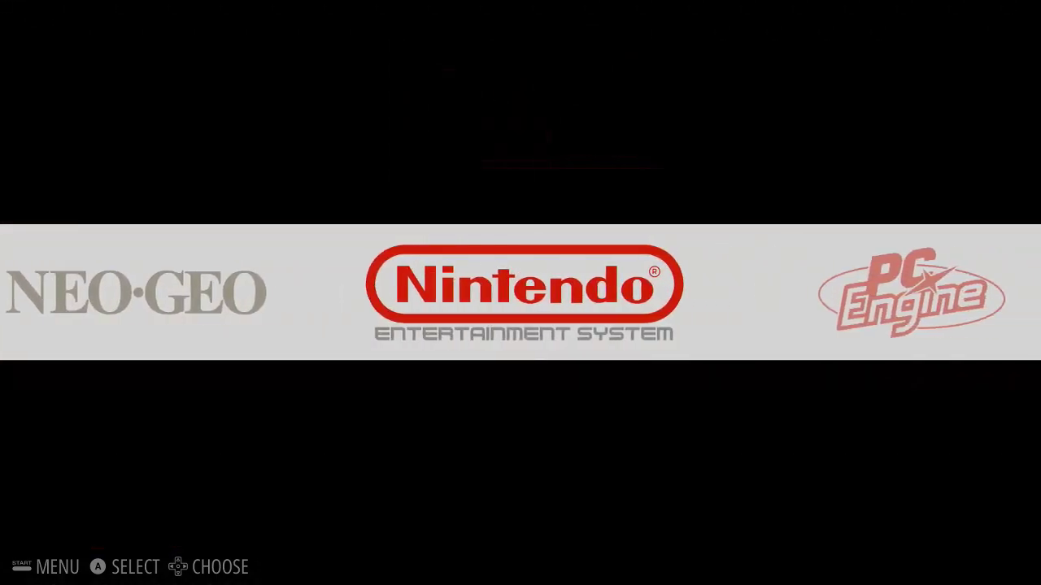
- Open the NES game list, browse it briefly, and return to the carousel
key(Return)
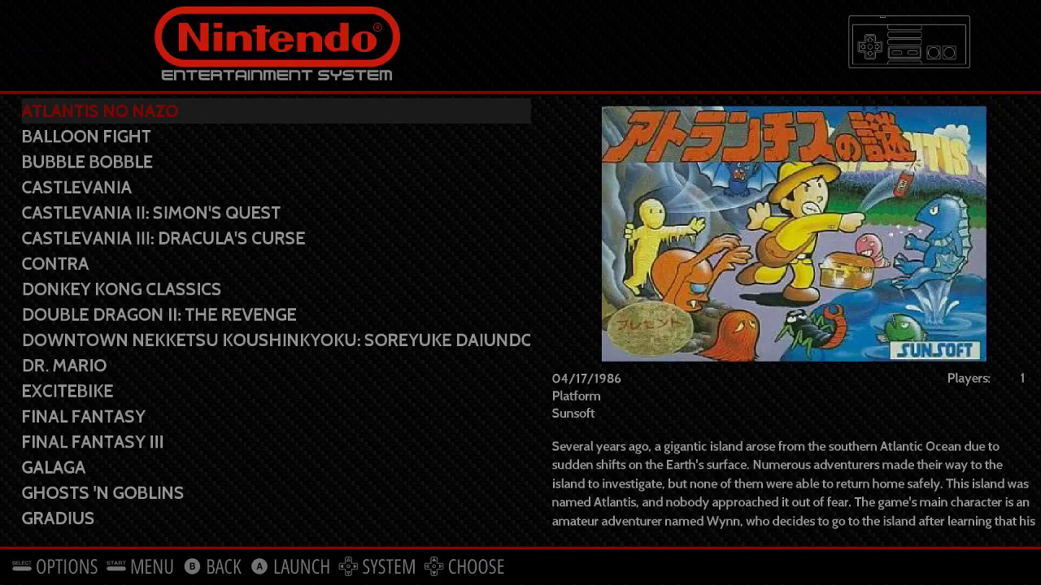
key(Down)
key(Down)
key(Down)
key(Down)
key(Down)
key(Down)
key(Down)
key(Down)
key(Down)
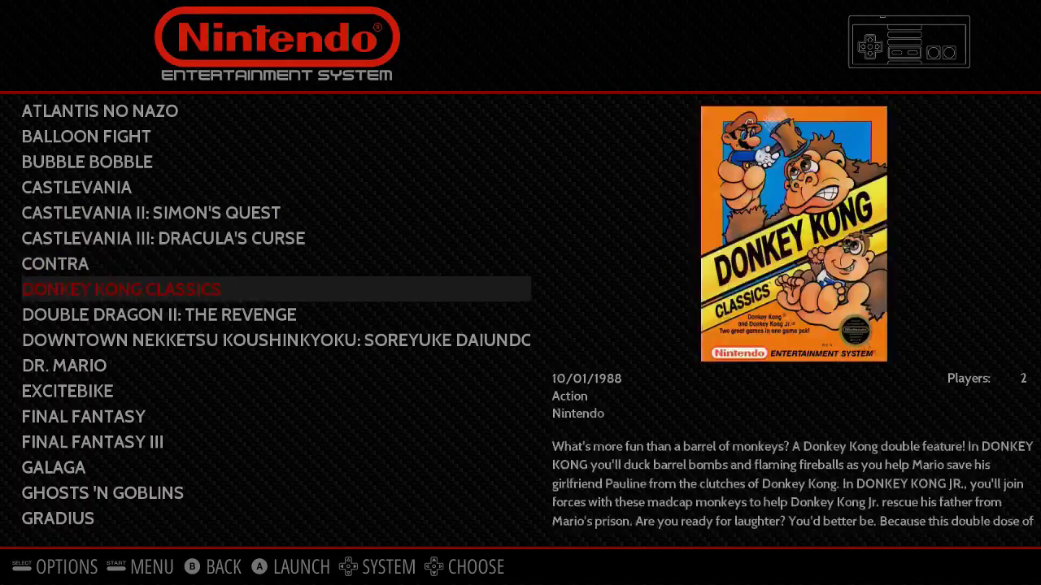
key(Up)
- Visit the Neo Geo game list, browsing between CYBER-LIP and NEO-GEO, then leave it
key(Up)
key(Escape)
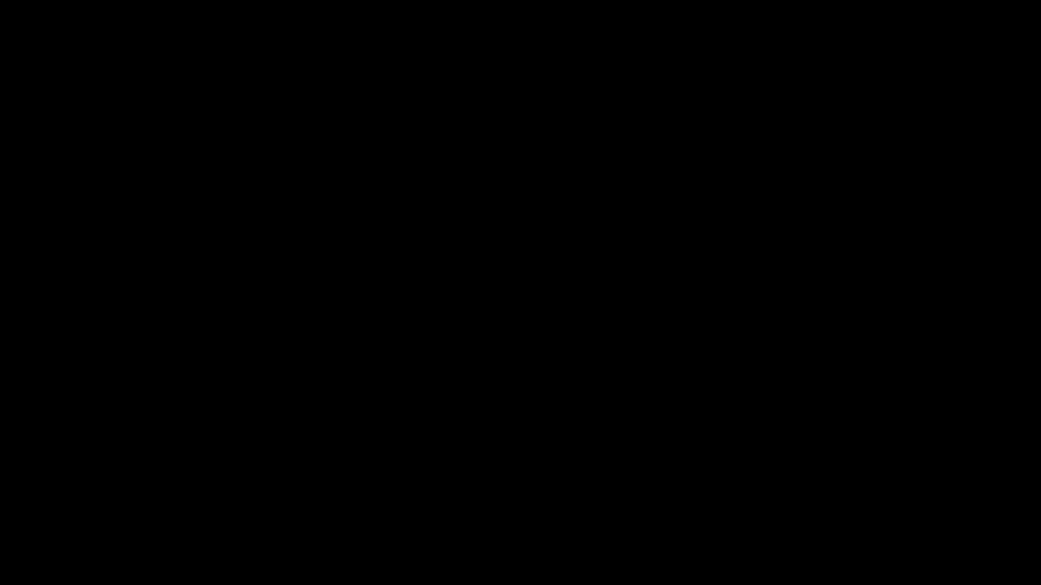
key(Right)
key(Left)
key(Left)
key(Return)
key(Down)
key(Up)
key(Down)
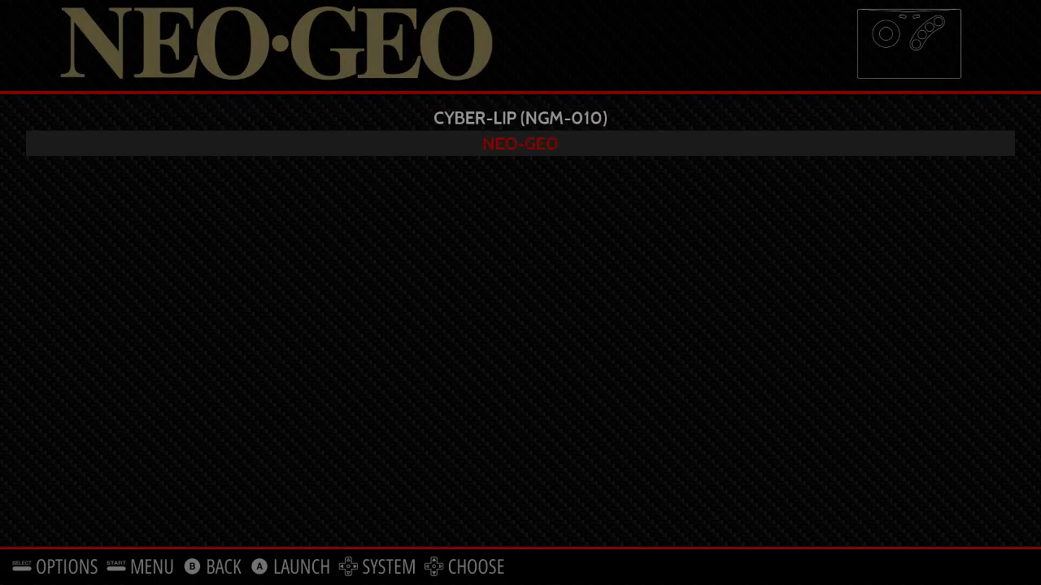
key(Up)
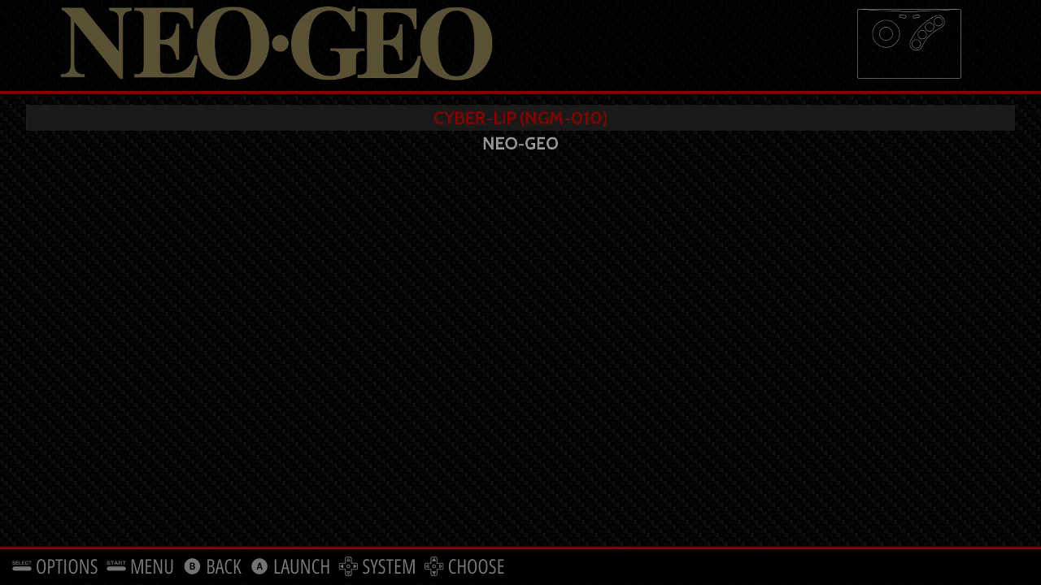
key(Down)
key(Up)
key(Escape)
- Reopen the NES game list showing Atlantis no Nazo through Gradius
key(Right)
key(Return)
key(Down)
key(Down)
key(Down)
key(Up)
key(Up)
key(Up)
key(Up)
key(Up)
key(Up)
key(Up)
key(Up)
key(Up)
key(Up)
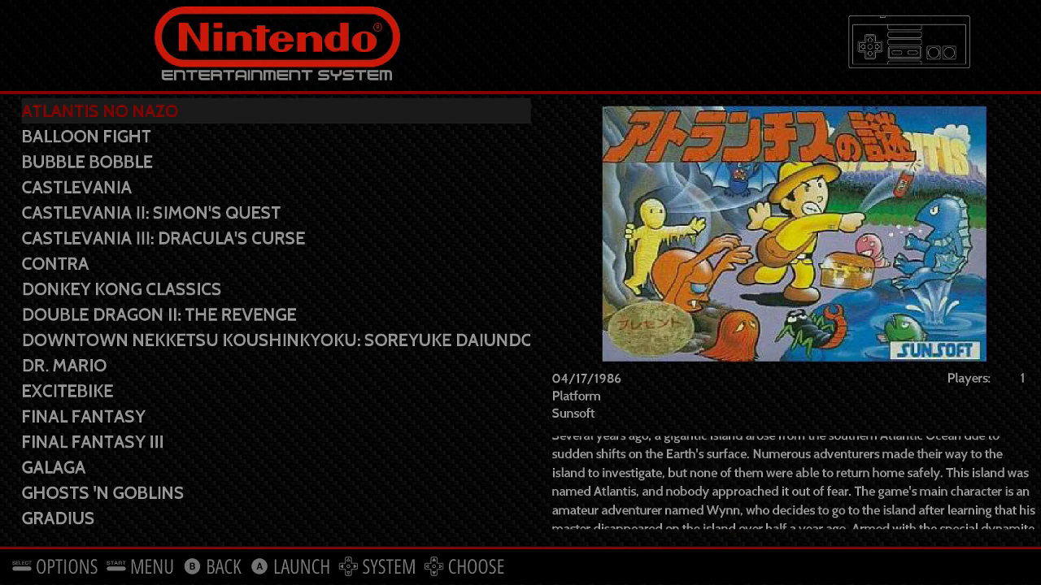
- Leave the NES list and scroll the carousel round to the PC Engine system
key(Return)
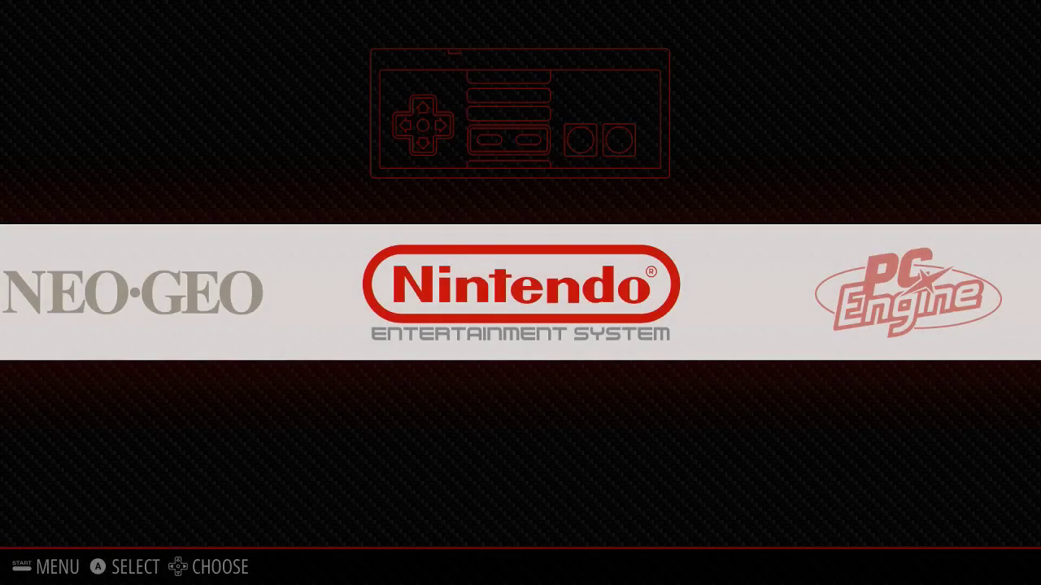
key(Right)
key(Right)
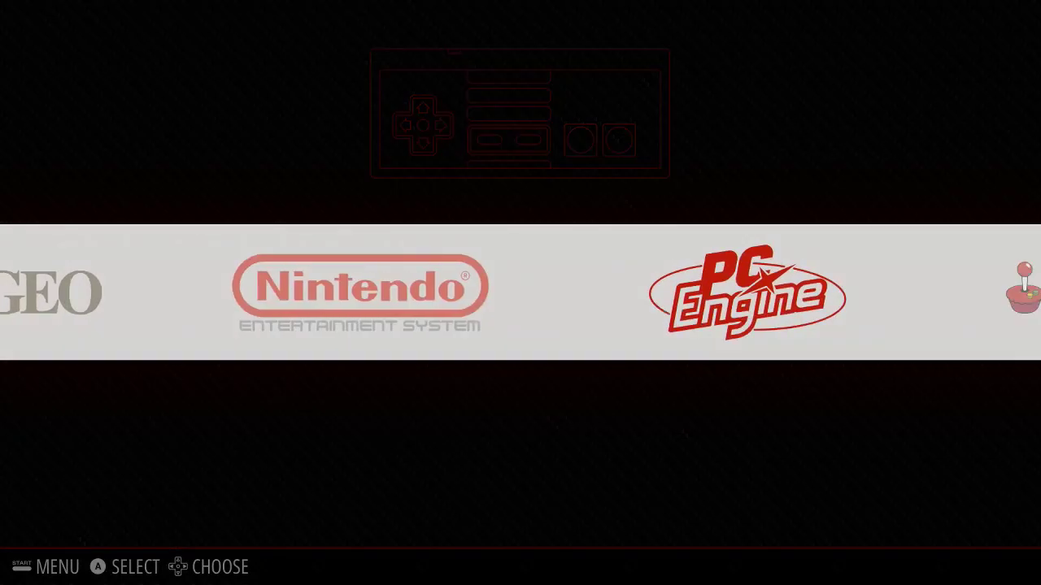
key(Right)
key(Right)
key(Right)
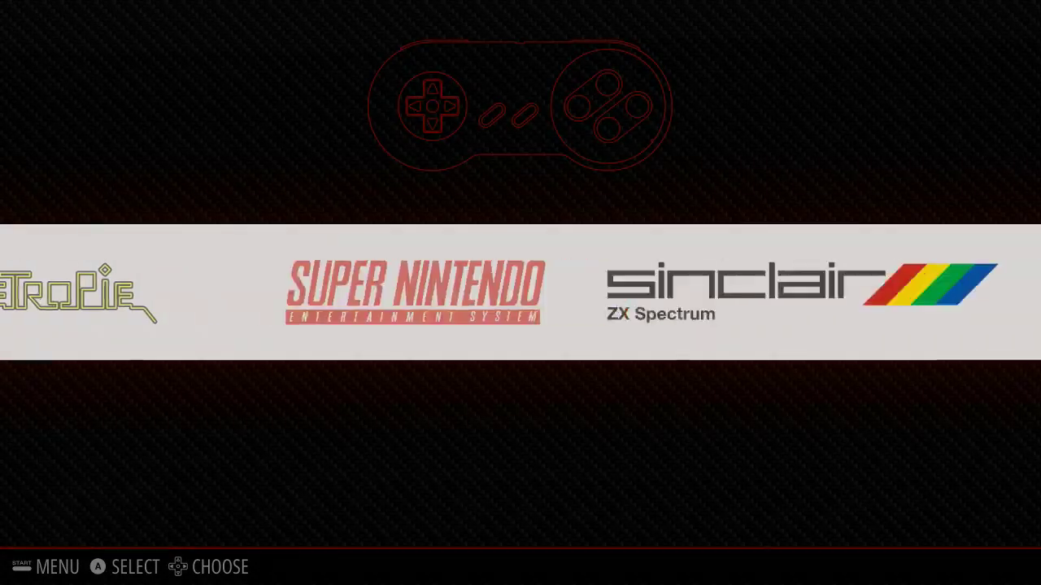
key(Right)
key(Right)
key(Right)
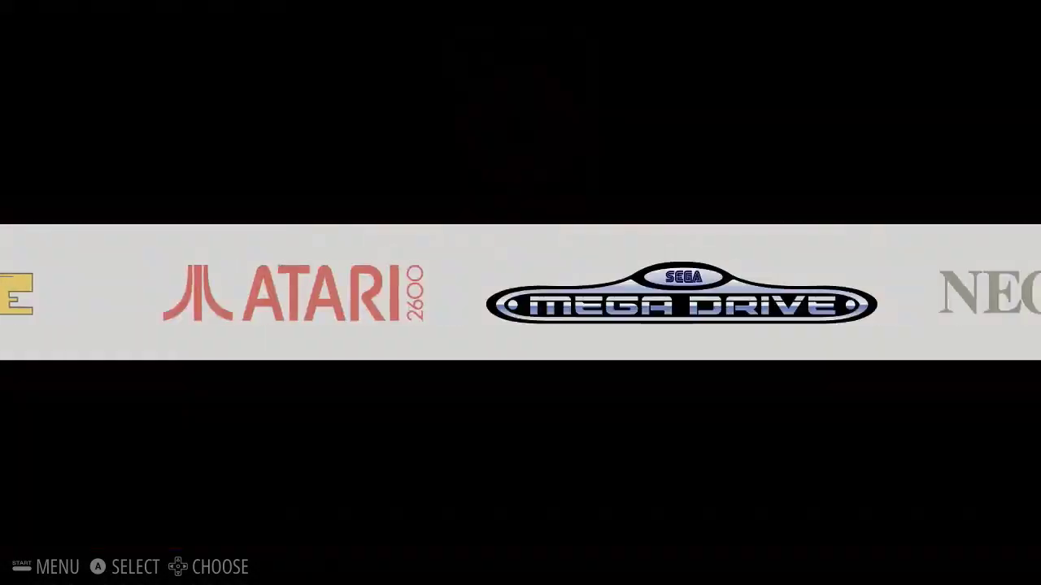
key(Right)
key(Right)
key(Right)
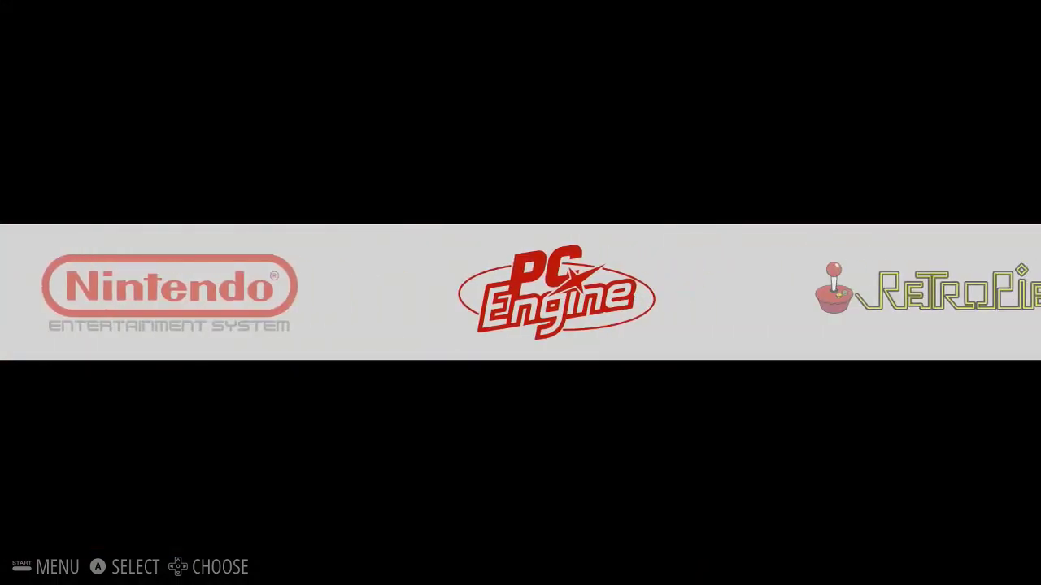
key(Right)
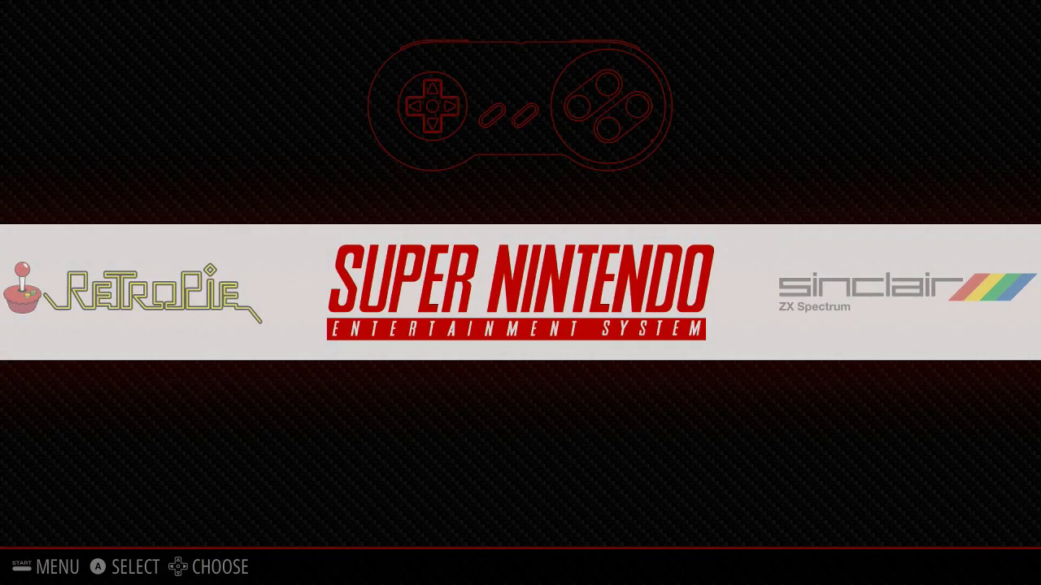
key(Left)
key(Left)
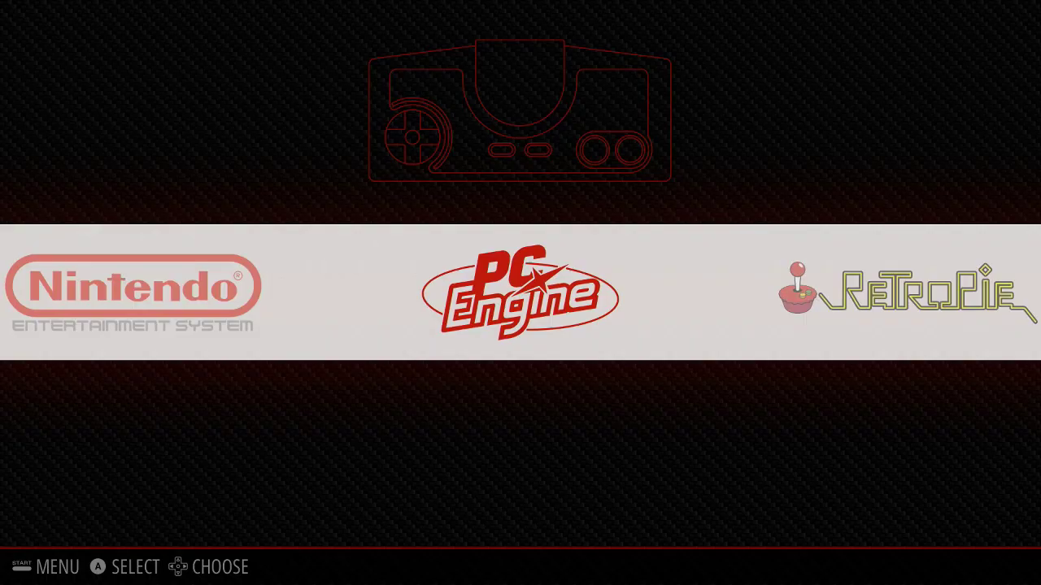
- Browse the four PC Engine games and bring up the options menu for Splatterhouse Chrome
key(Return)
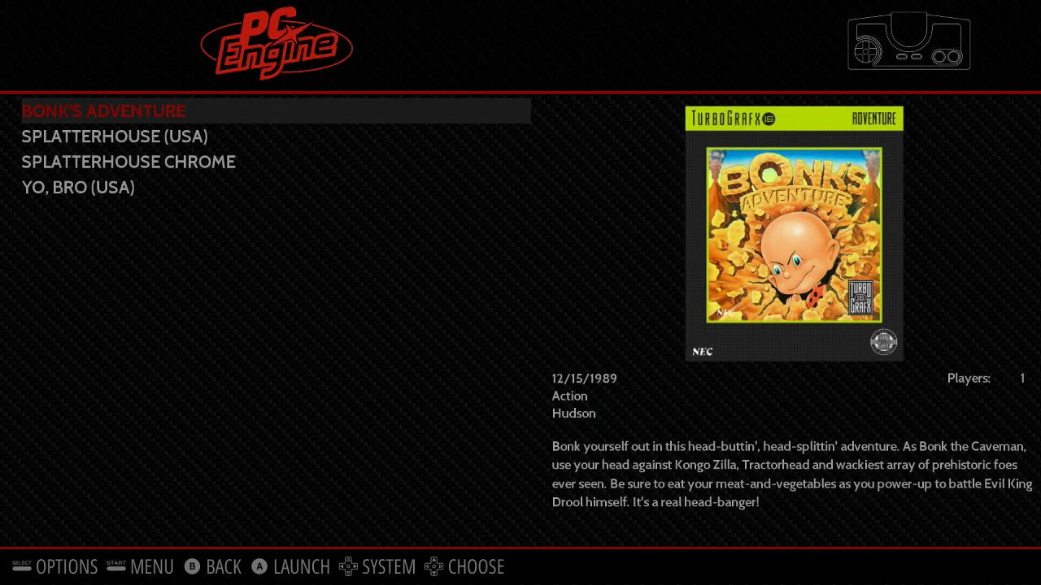
key(Down)
key(Down)
key(Down)
key(Up)
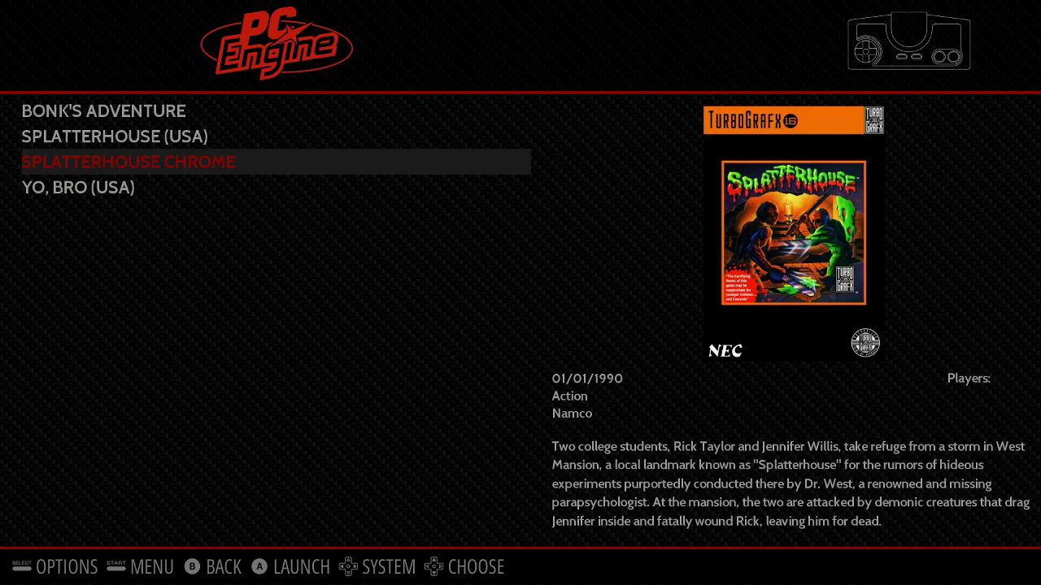
key(Up)
key(Down)
key(Up)
key(Up)
key(Down)
key(Down)
key(Down)
key(Up)
key(Up)
key(Up)
key(Down)
key(Down)
key(F2)
- Open Splatterhouse Chrome's metadata editor and move past its fields to the DELETE action
key(Down)
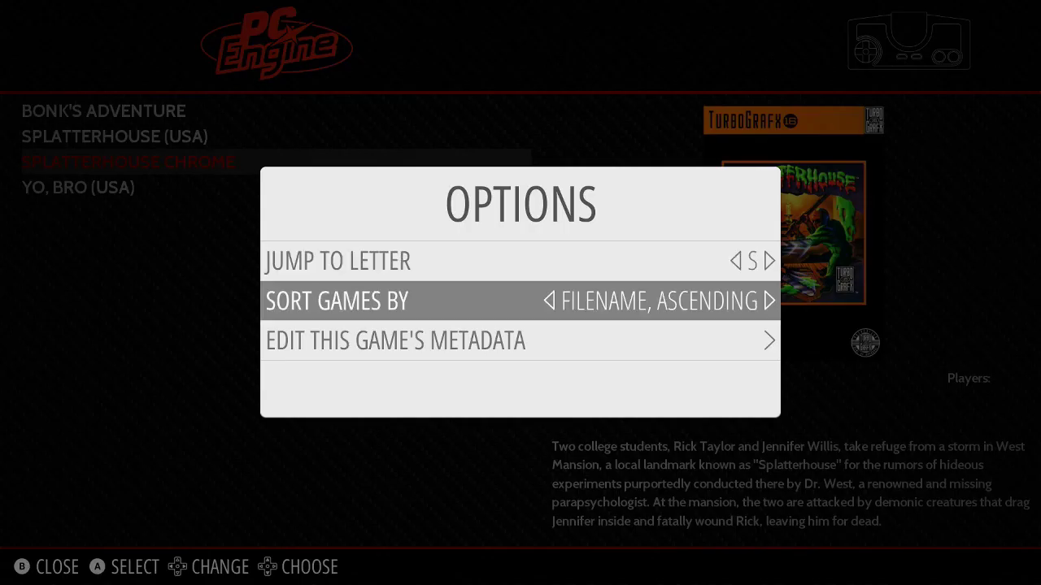
key(Down)
key(Return)
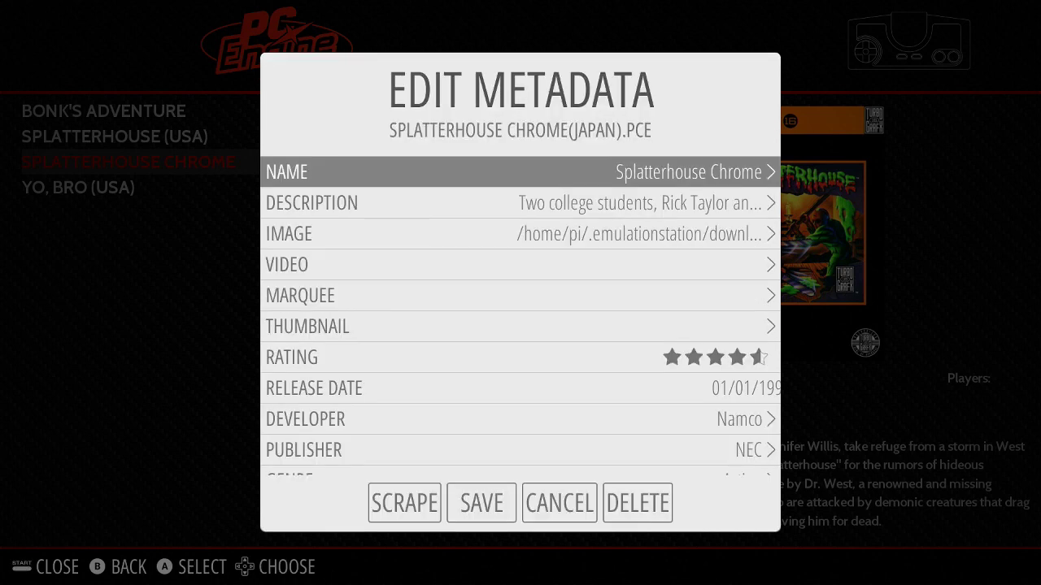
key(Down)
key(Down)
key(Down)
key(Down)
key(Down)
key(Down)
key(Down)
key(Down)
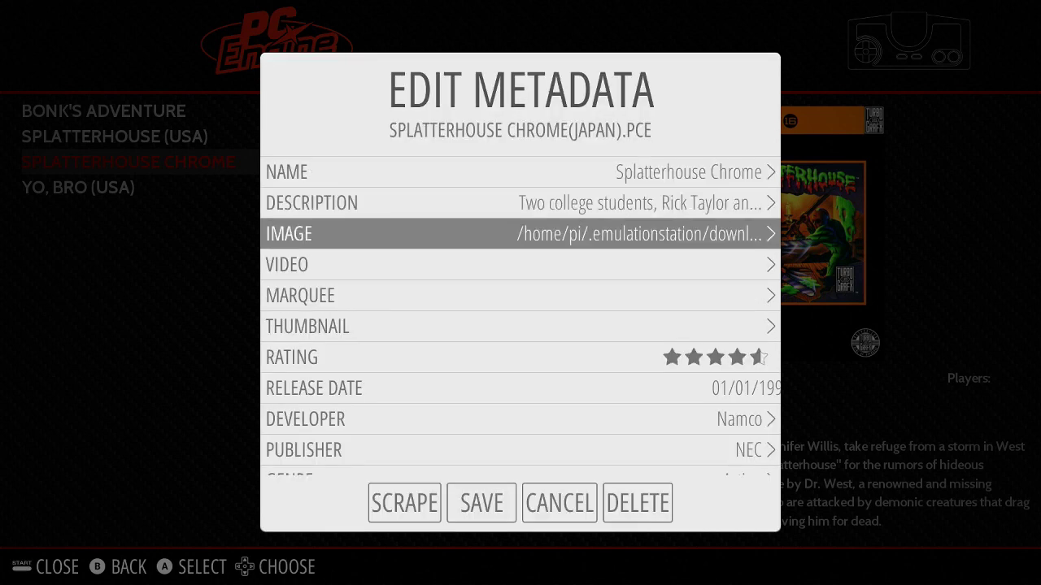
key(Up)
key(Up)
key(Up)
key(Up)
key(Up)
key(Up)
key(Up)
key(Up)
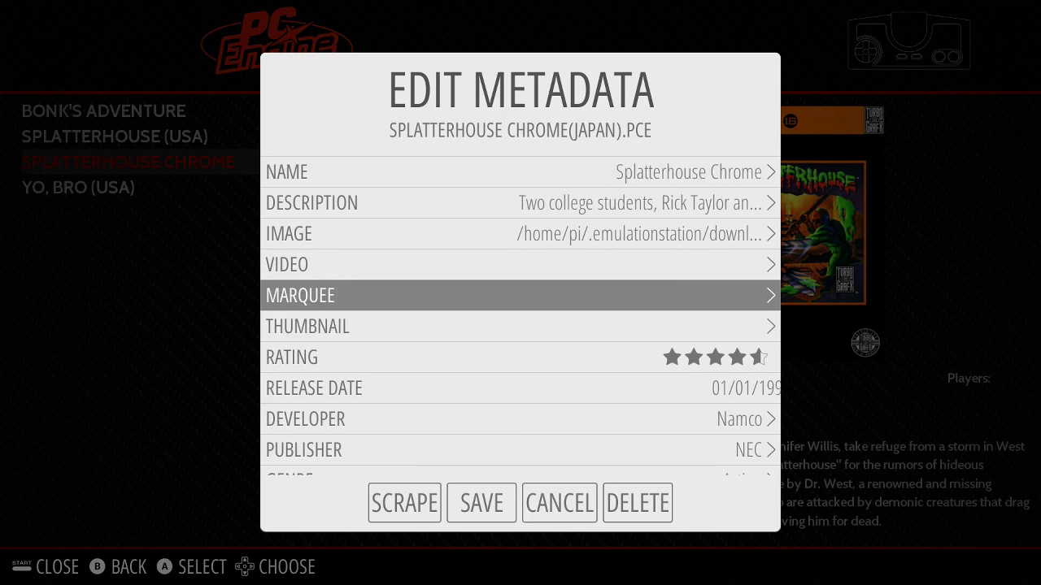
key(Down)
key(Down)
key(Down)
key(Down)
key(Down)
key(Down)
key(Down)
key(Down)
key(Down)
key(Down)
key(Down)
key(Down)
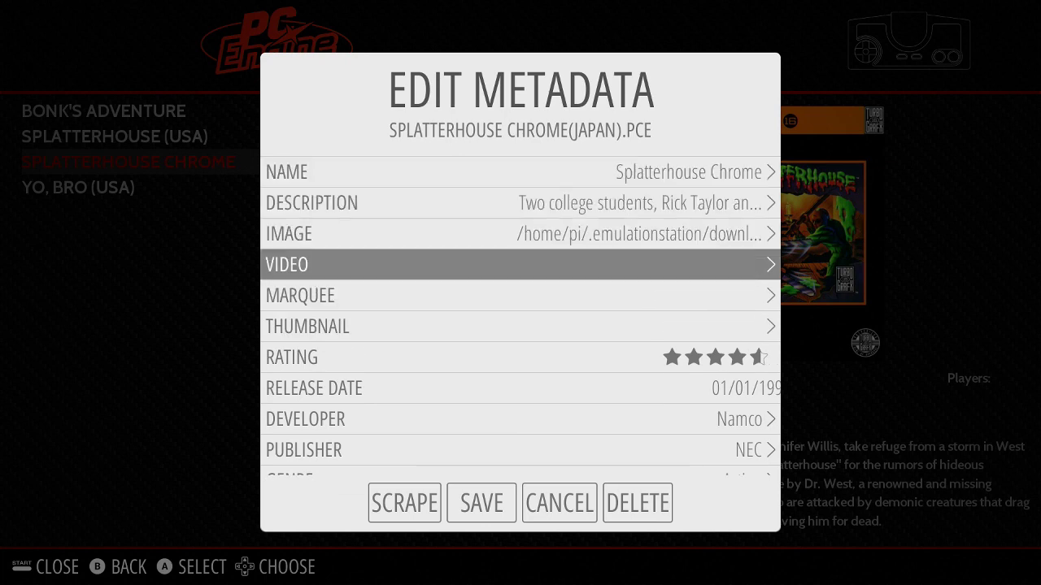
key(Right)
key(Right)
key(Right)
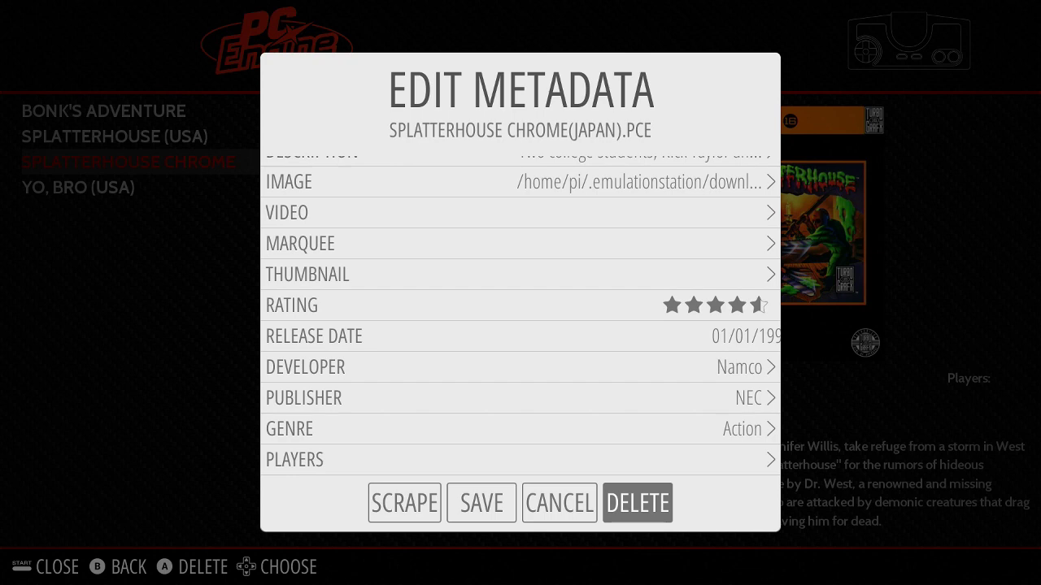
- Delete Splatterhouse Chrome, confirming YES, and close the options menu
key(Return)
key(Right)
key(Left)
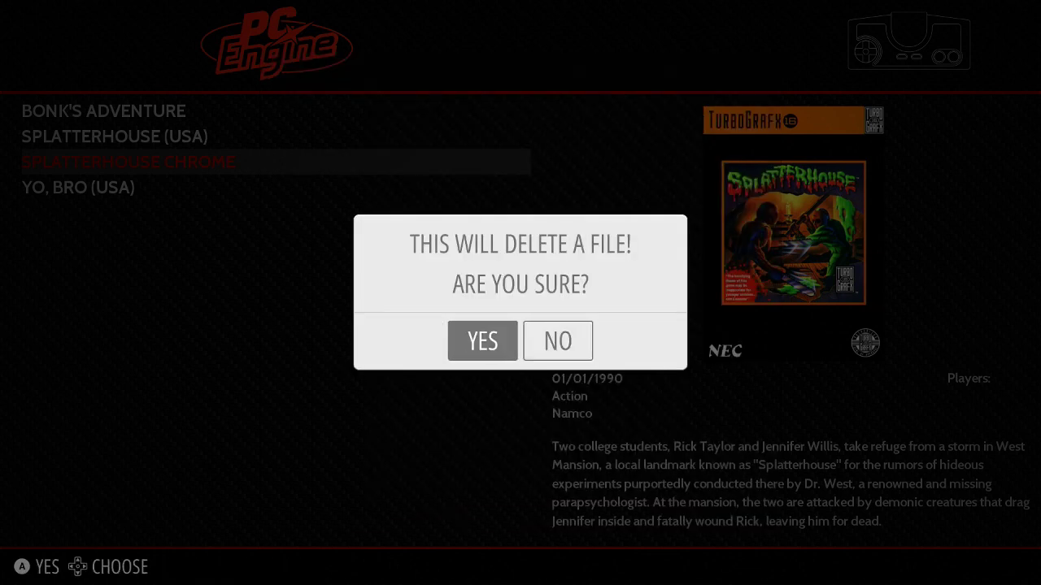
key(Return)
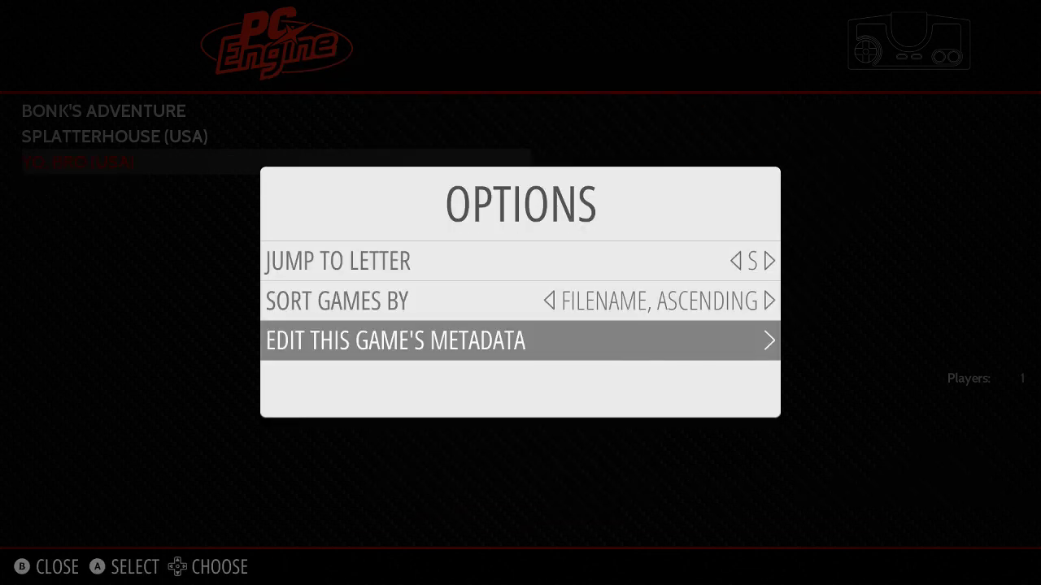
key(Escape)
key(Up)
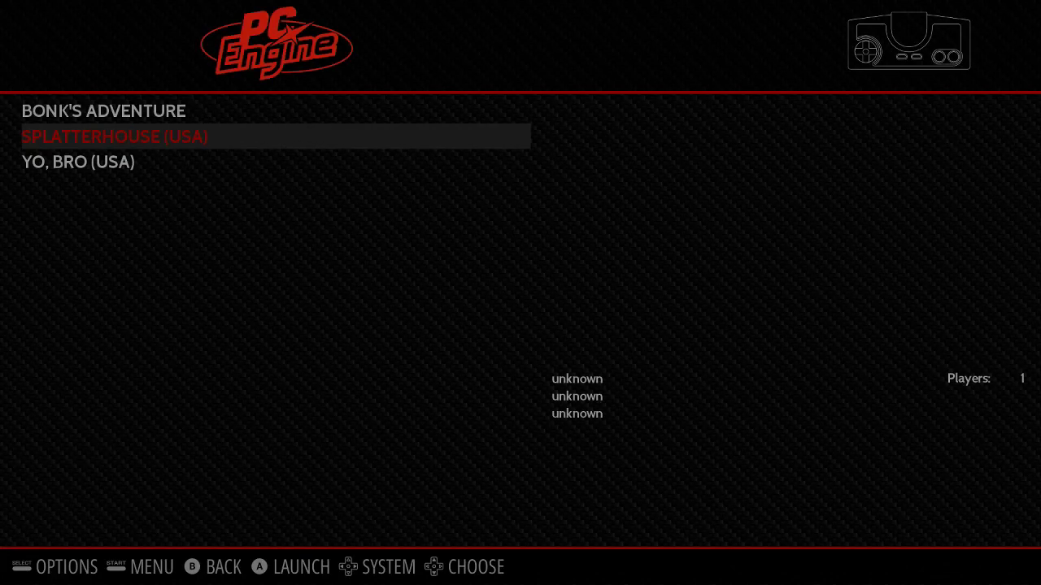
key(Up)
key(Down)
key(Down)
key(Up)
key(Up)
key(Down)
key(F2)
key(Down)
key(Up)
key(Down)
key(Down)
key(Return)
key(Down)
key(Down)
key(Down)
key(Down)
key(Down)
key(Down)
key(Down)
key(Down)
key(Down)
key(Down)
key(Down)
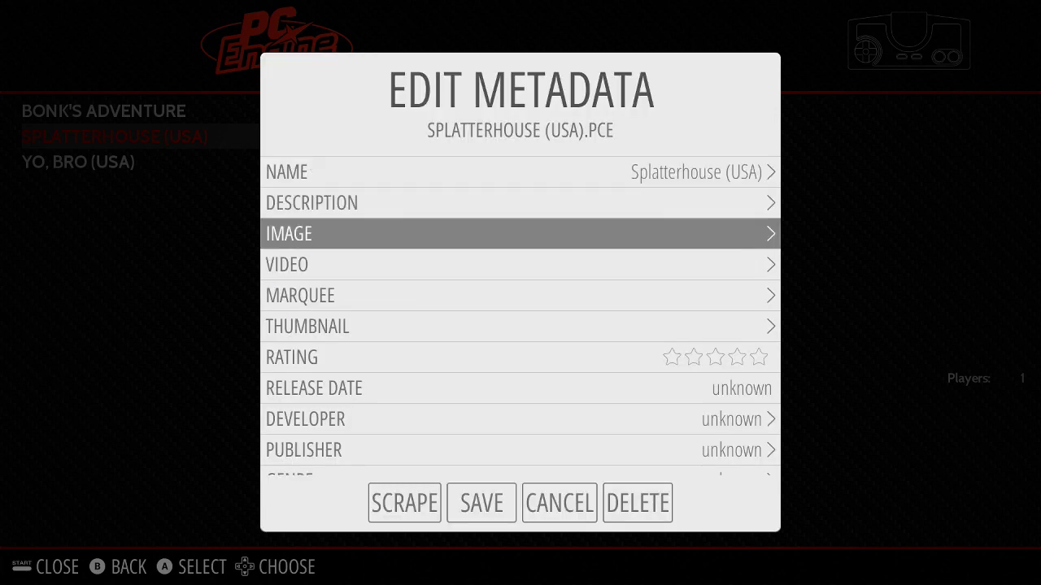
key(Down)
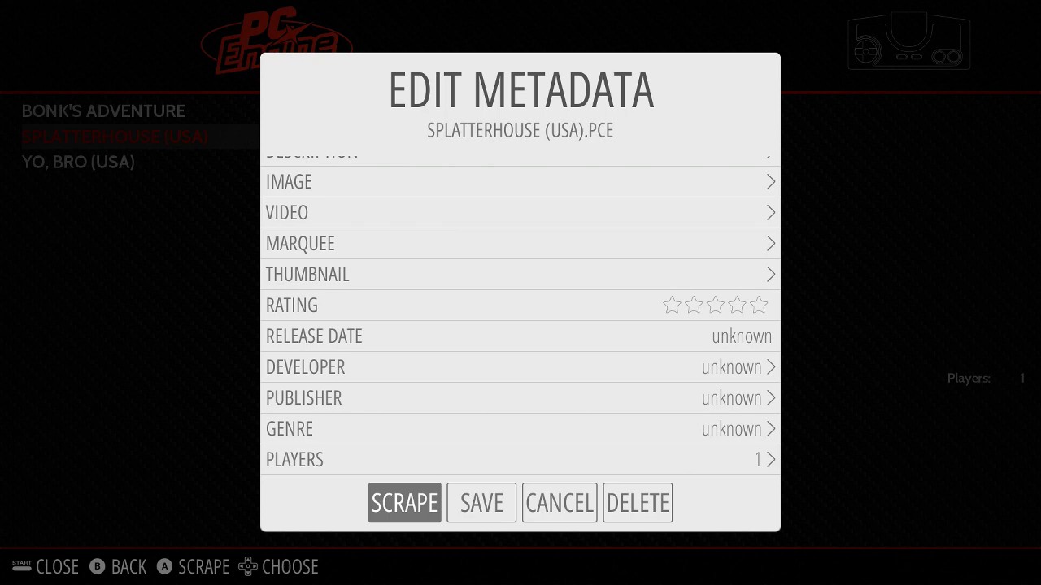
key(Escape)
key(Right)
key(Return)
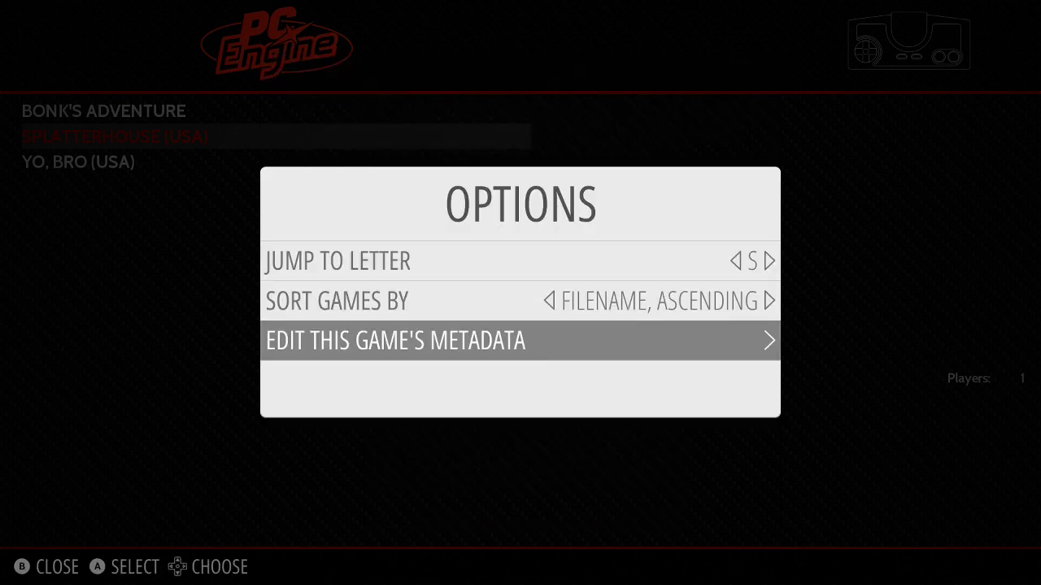
key(Escape)
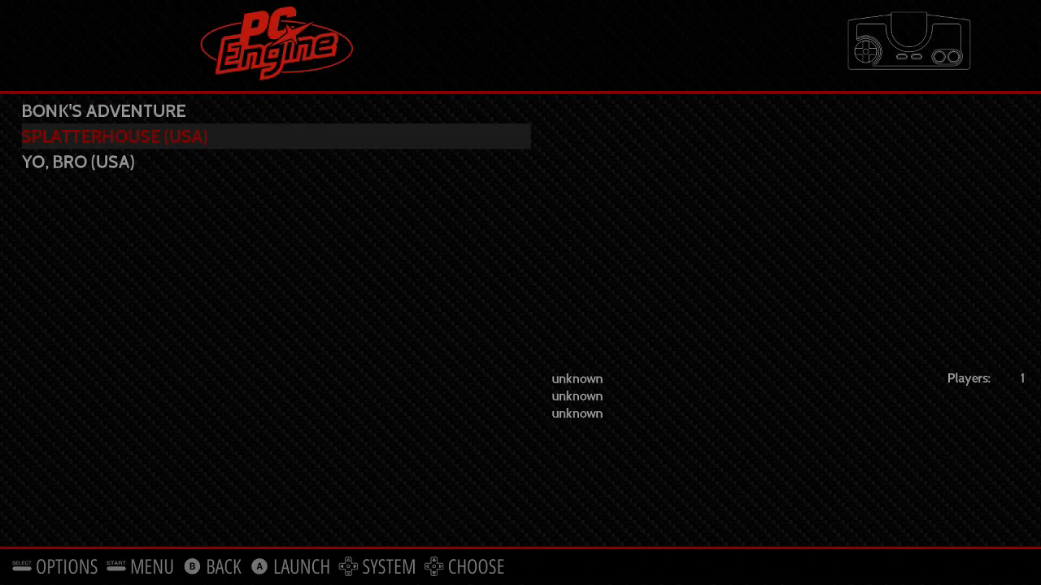
- Return to the carousel at PC Engine (3 games) and bring up the main menu
key(Escape)
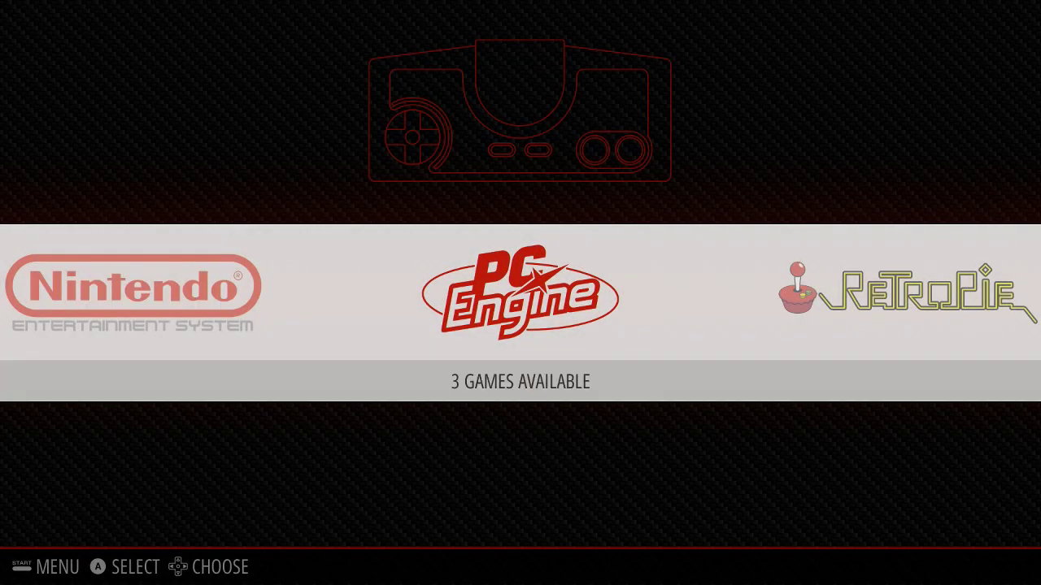
key(Return)
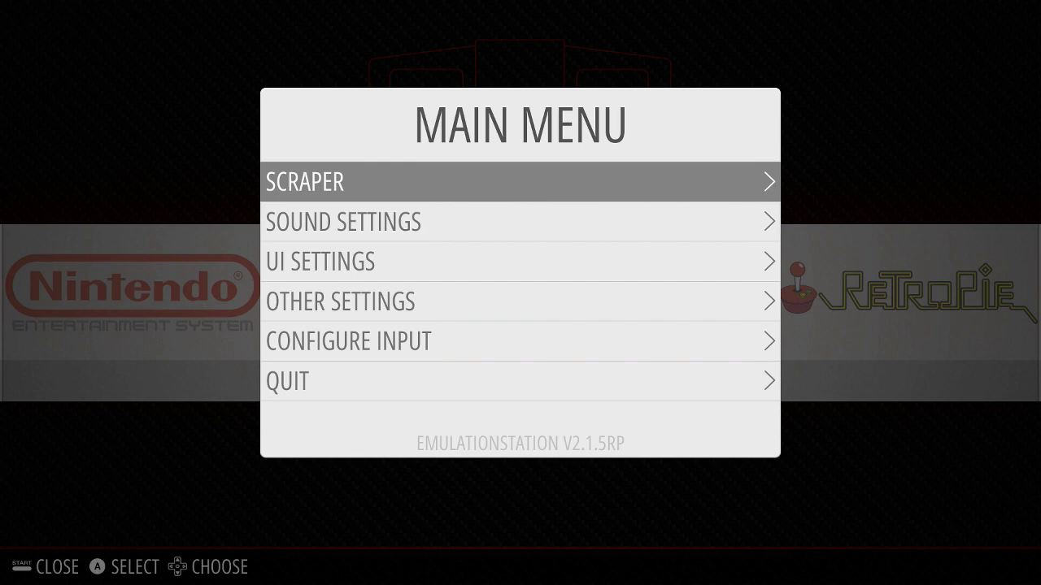
- Open the Scraper menu (TheGamesDB, ratings on) and move down to SCRAPE NOW
key(Return)
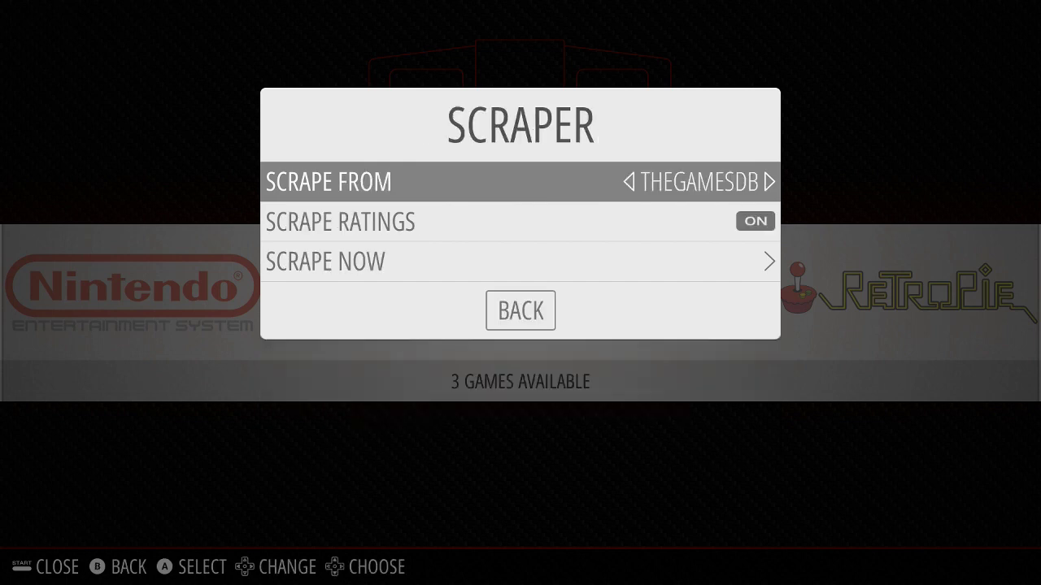
key(Down)
key(Down)
key(Up)
key(Up)
key(Down)
key(Down)
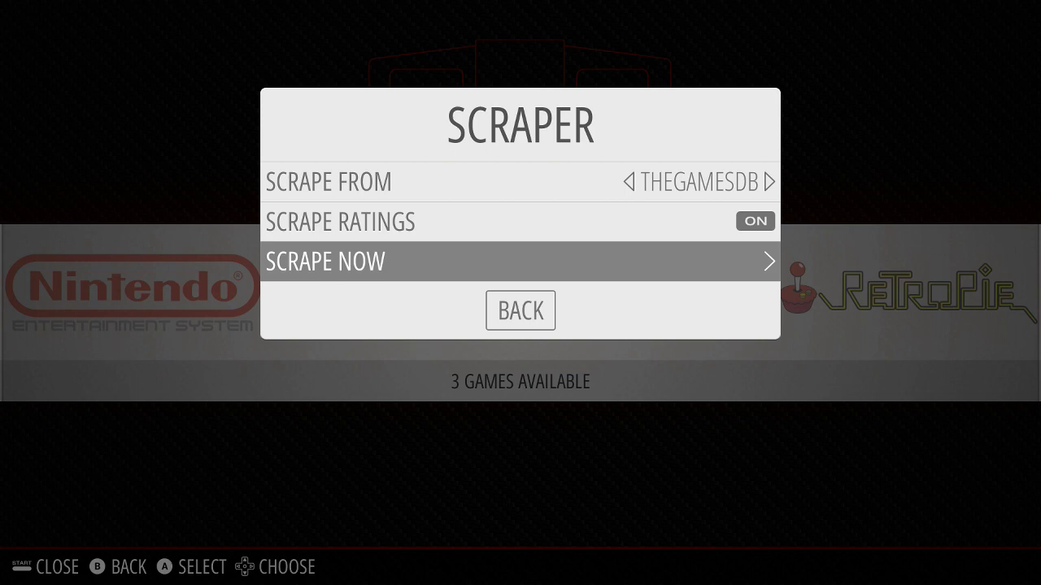
- In Scrape Now, leave the filter on Only Missing Image and open the Systems list
key(Return)
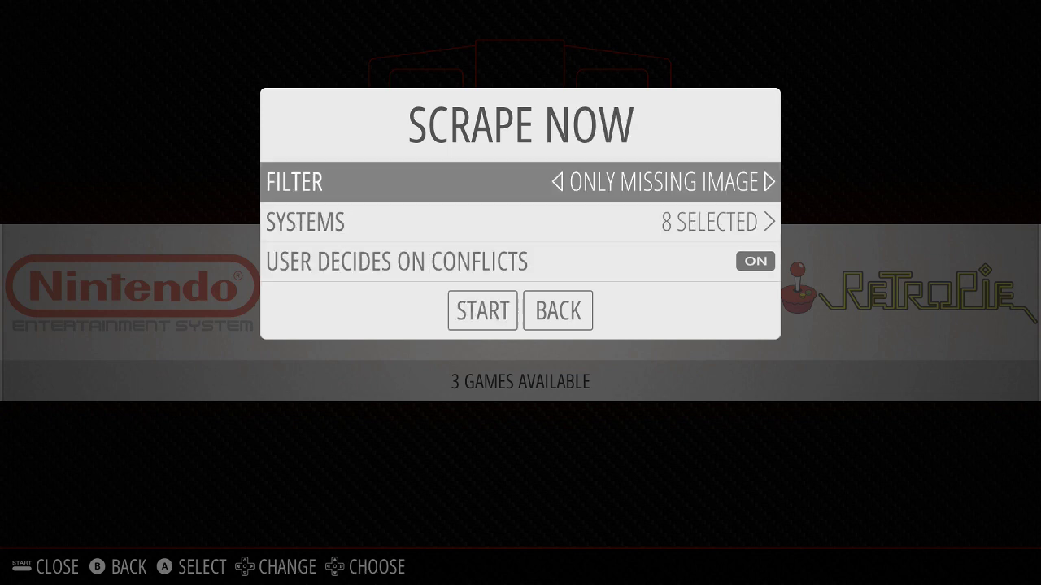
key(Down)
key(Down)
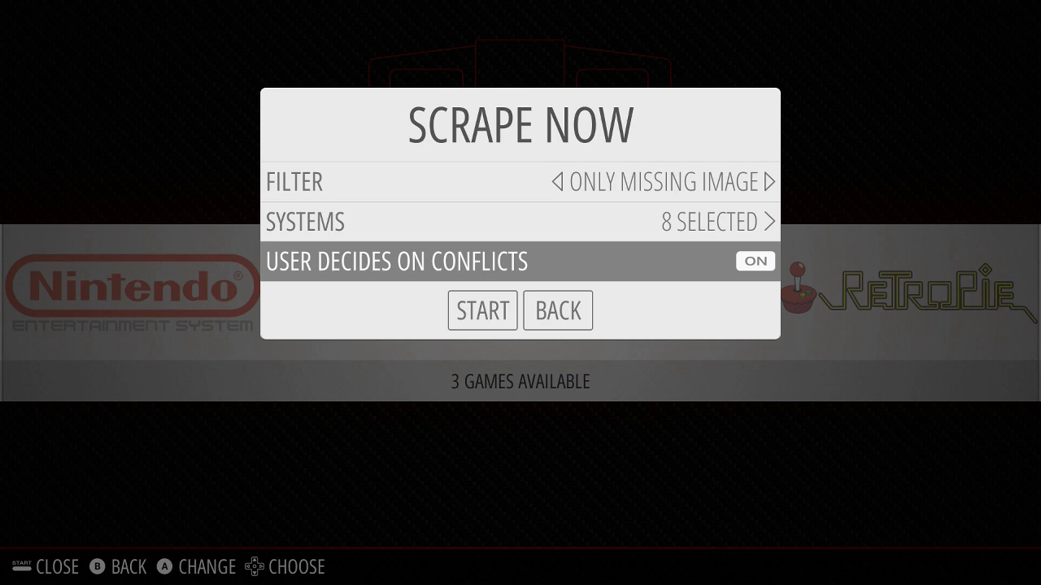
key(Up)
key(Up)
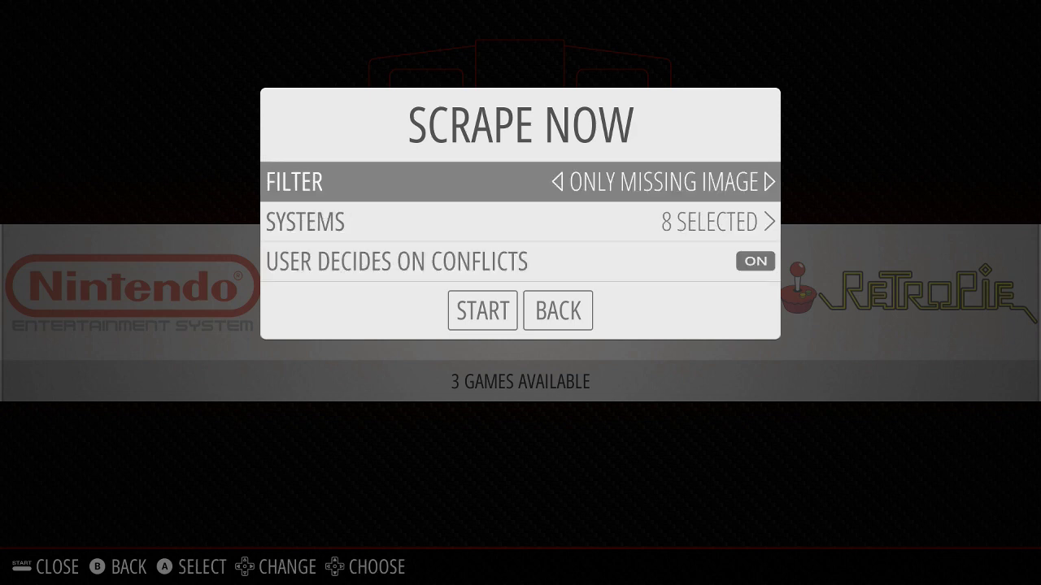
key(Left)
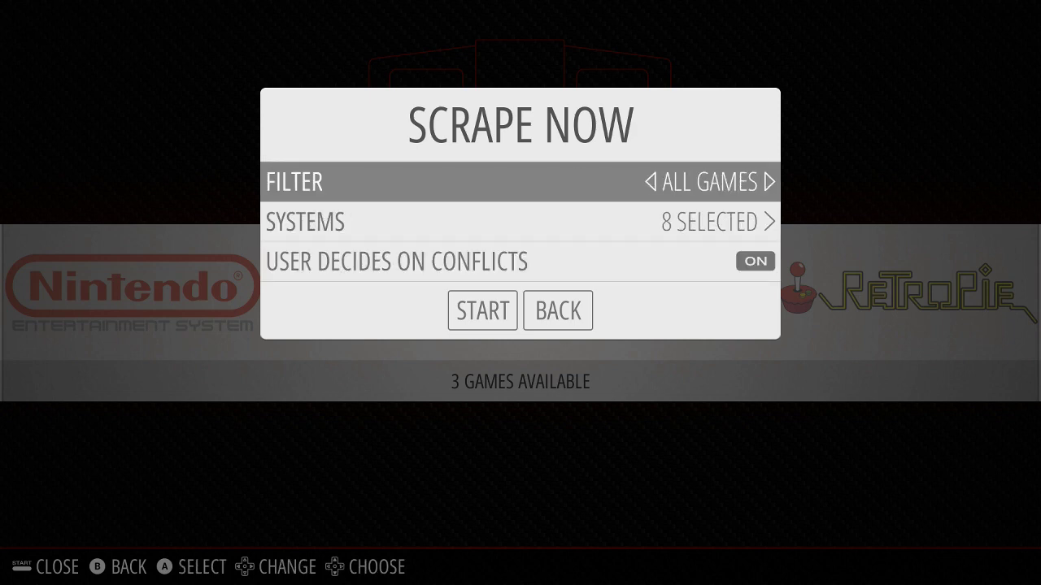
key(Right)
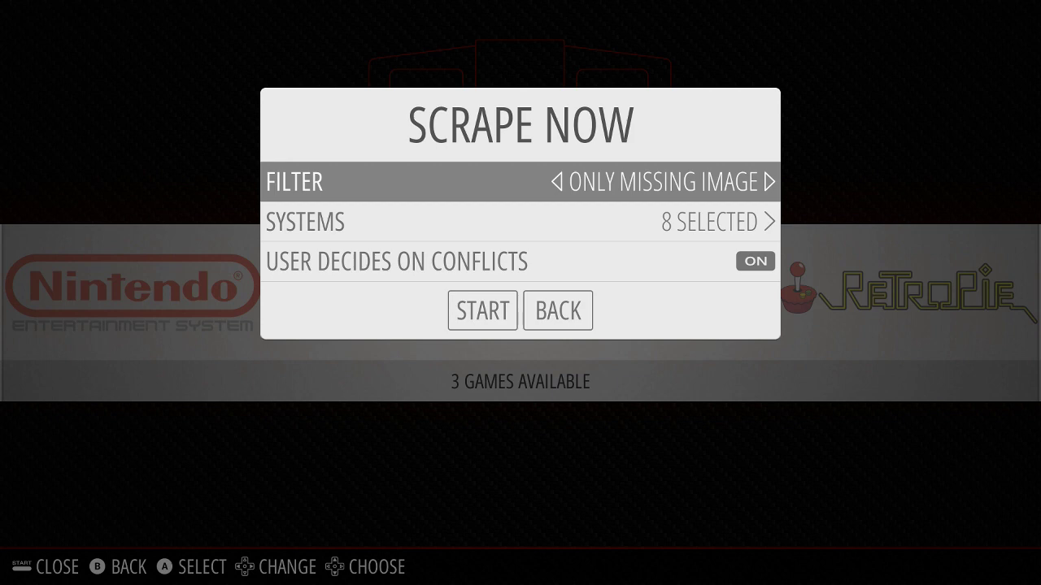
key(Left)
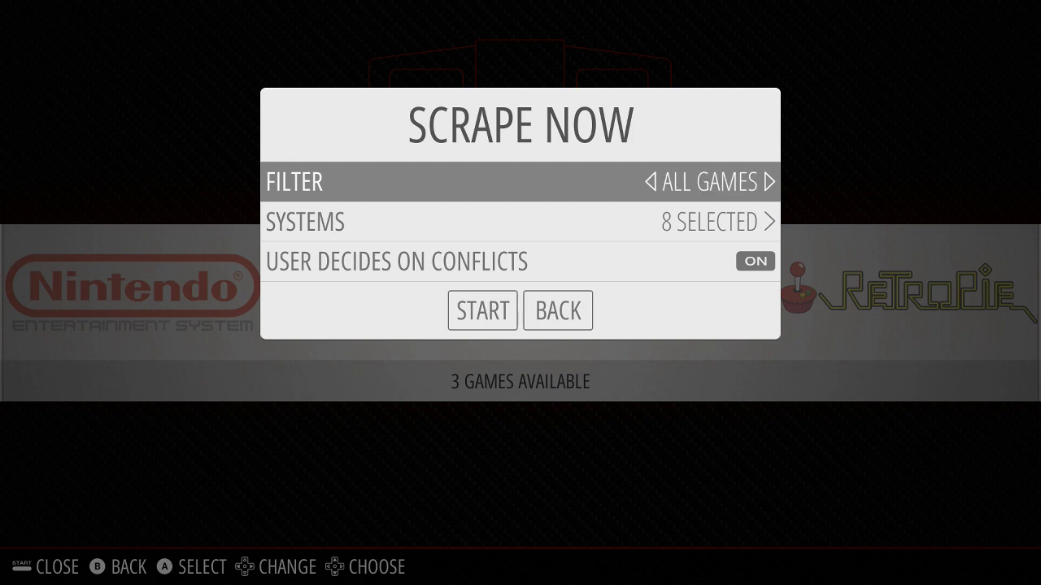
key(Right)
key(Down)
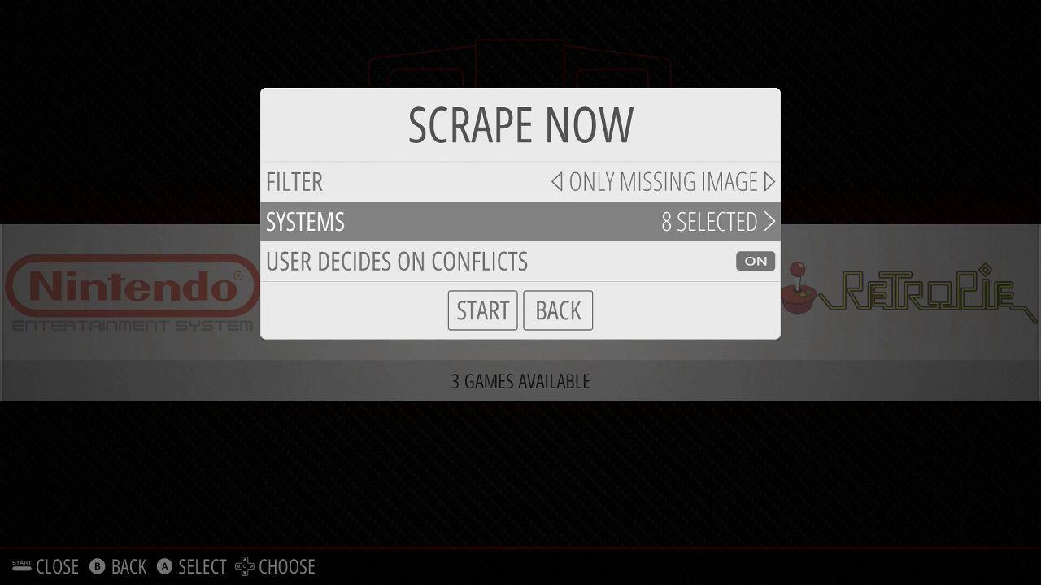
key(Return)
- Uncheck Arcade, Atari 2600, Sega Mega Drive, NES, Super Nintendo and ZX Spectrum
key(Down)
key(Up)
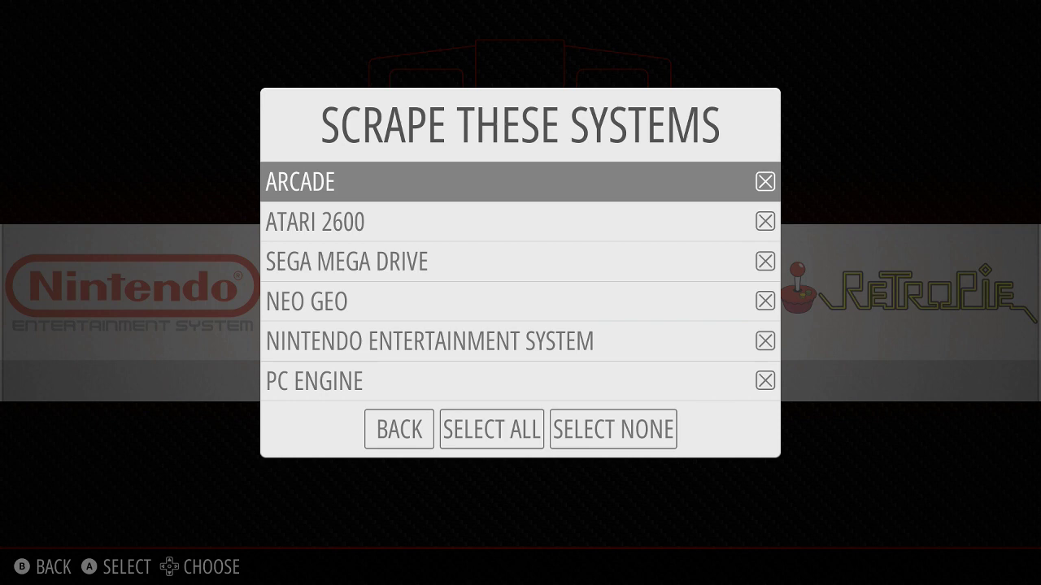
key(Return)
key(Down)
key(Return)
key(Down)
key(Return)
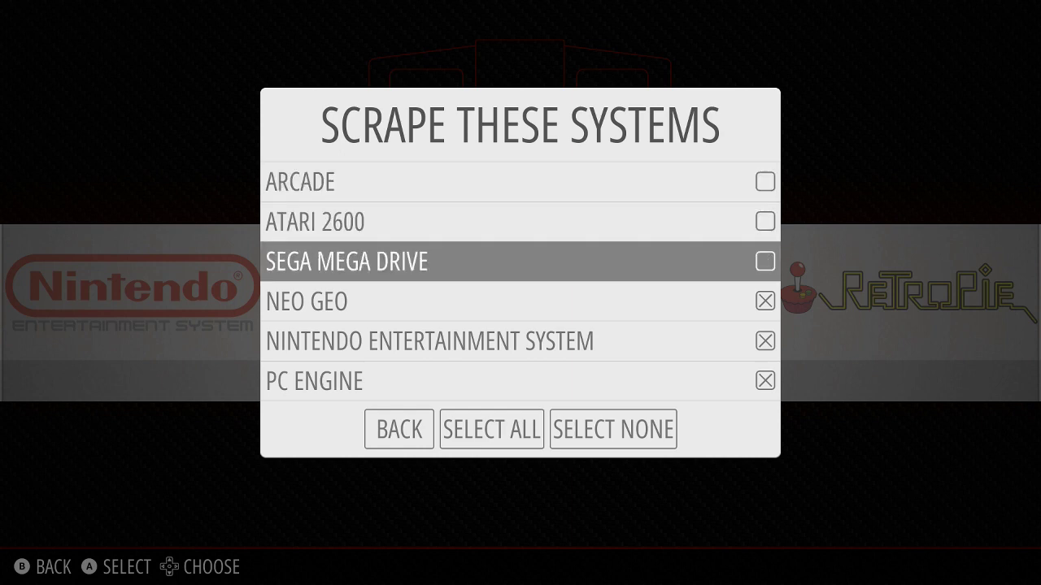
key(Down)
key(Down)
key(Up)
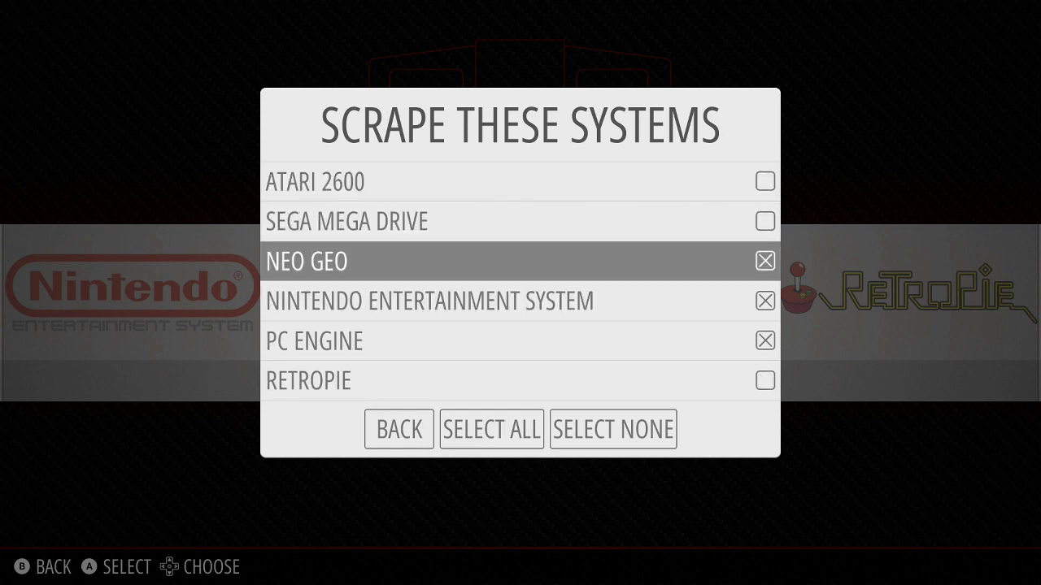
key(Down)
key(Return)
key(Down)
key(Return)
key(Down)
key(Down)
key(Return)
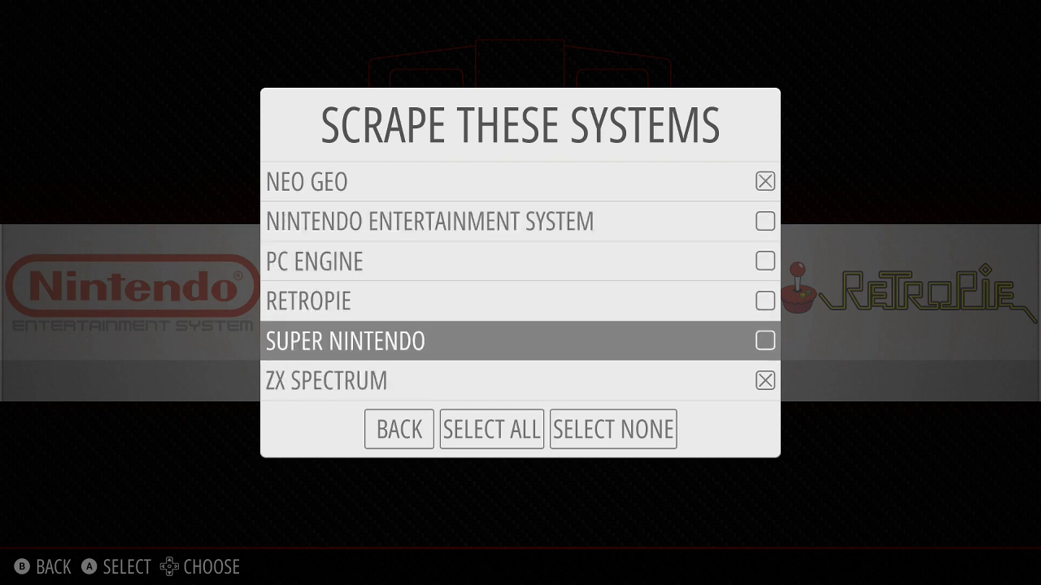
- Uncheck Neo Geo so only PC Engine remains, and go back to the scrape settings
key(Down)
key(Return)
key(Up)
key(Up)
key(Up)
key(Up)
key(Down)
key(Up)
key(Up)
key(Up)
key(Down)
key(Down)
key(Down)
key(Up)
key(Up)
key(Down)
key(Down)
key(Up)
key(Up)
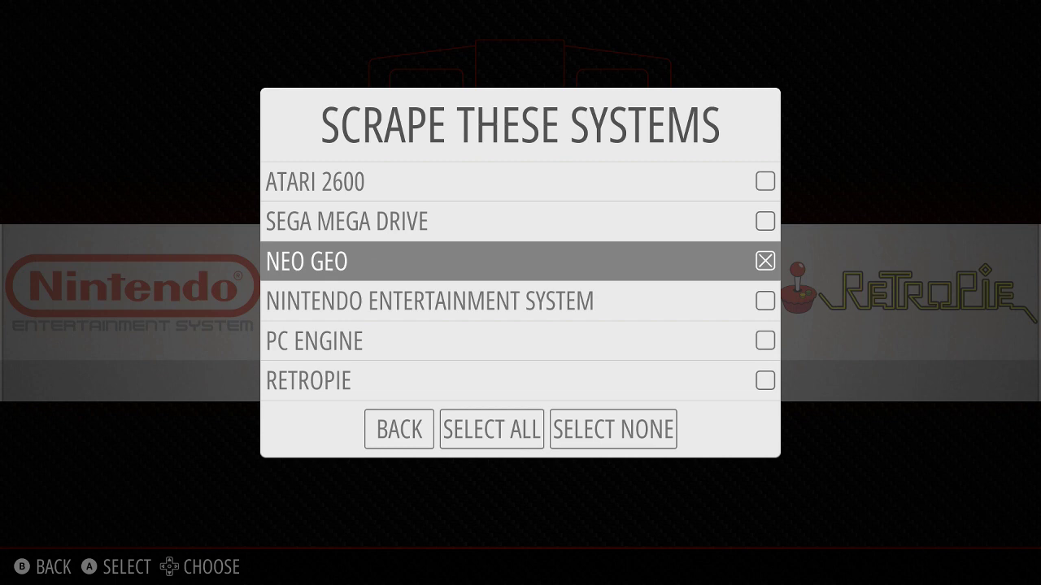
key(Return)
key(Down)
key(Down)
key(Return)
key(Down)
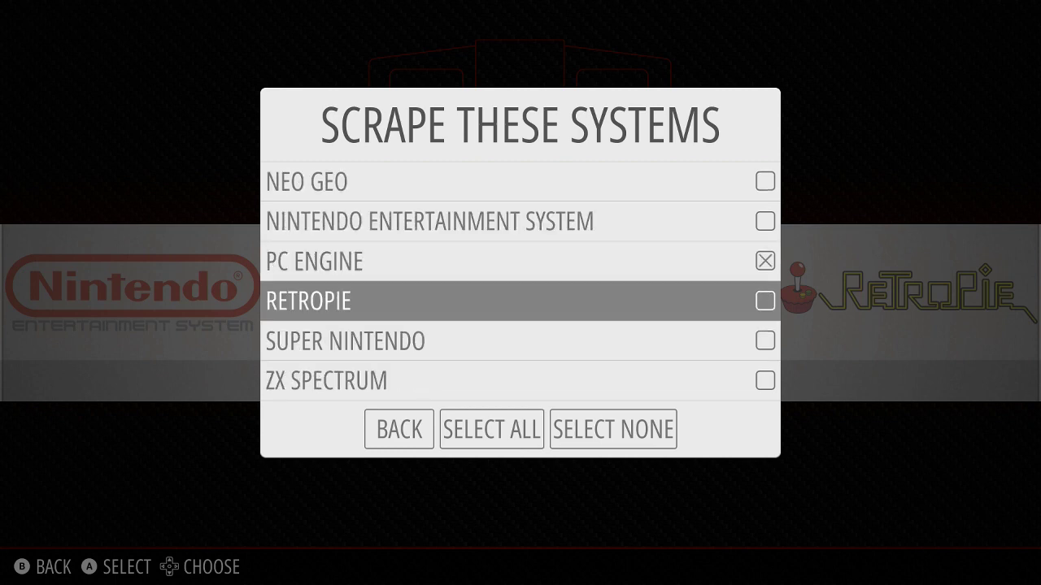
key(Down)
key(Down)
key(Down)
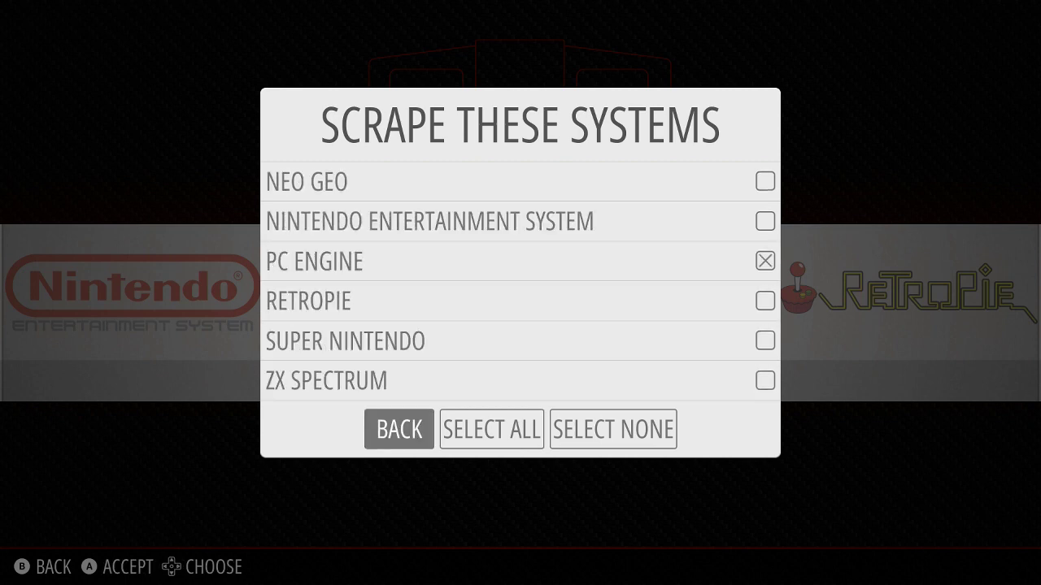
key(Right)
key(Right)
key(Left)
key(Left)
key(Return)
key(Up)
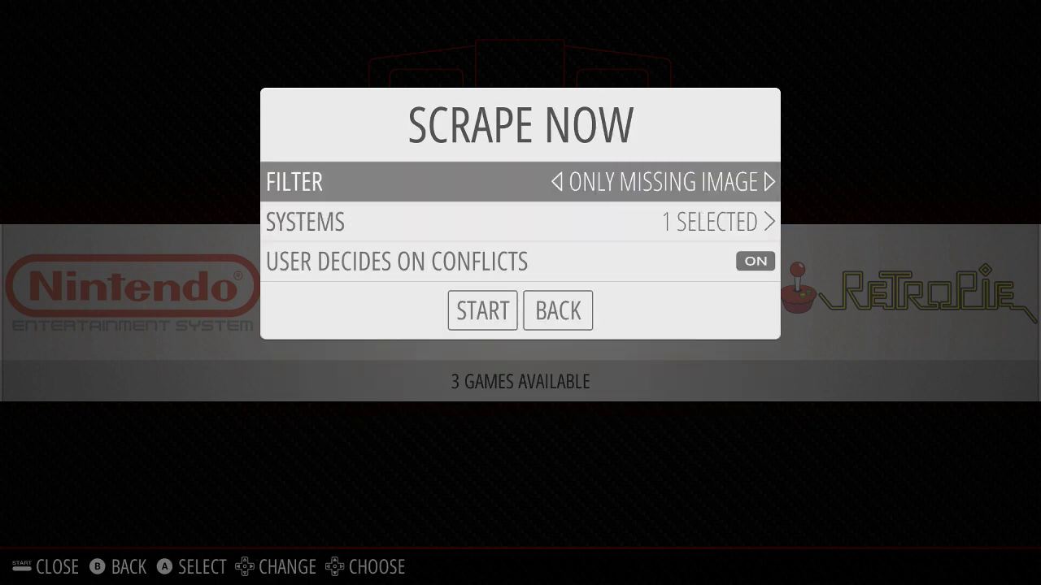
- Start the bulk scrape of PC Engine from the Scrape Now START button
key(Down)
key(Down)
key(Up)
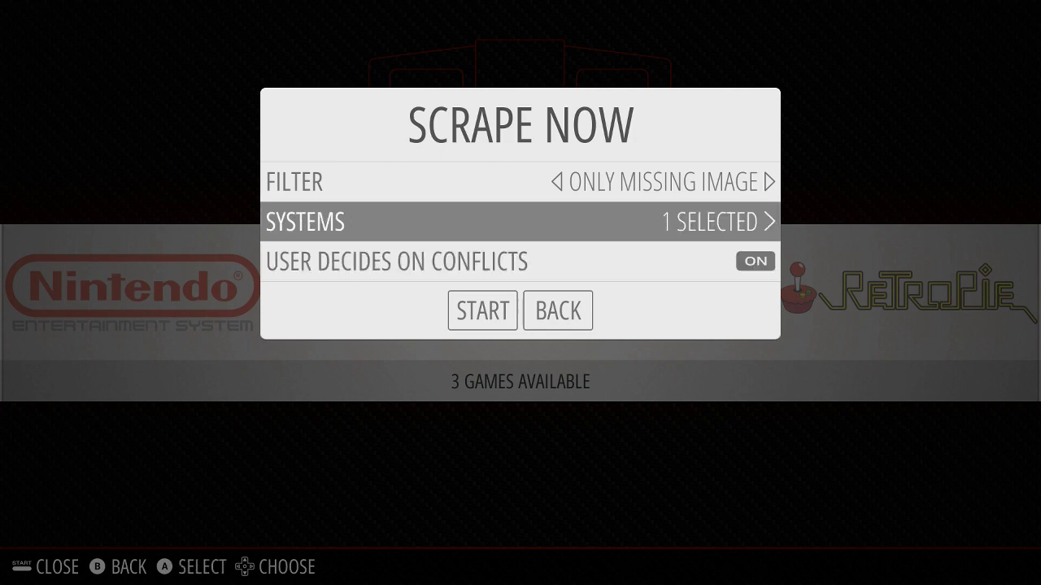
key(Up)
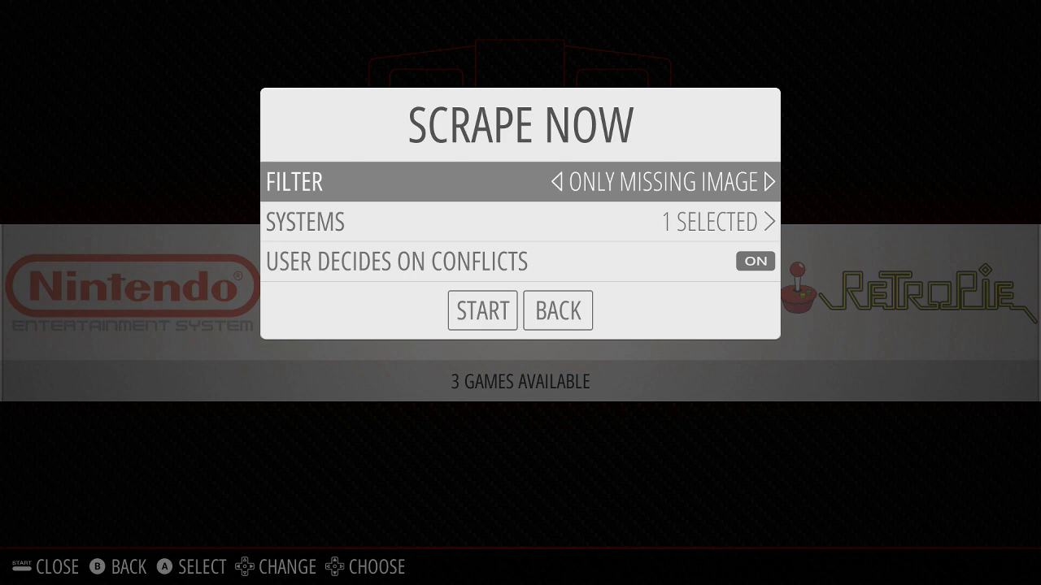
key(Down)
key(Down)
key(Down)
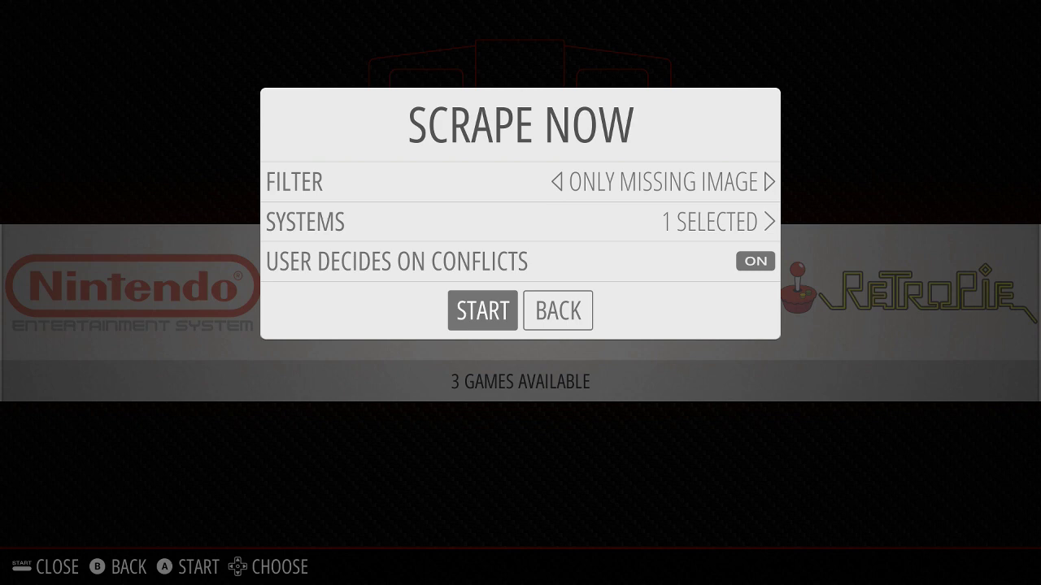
key(Return)
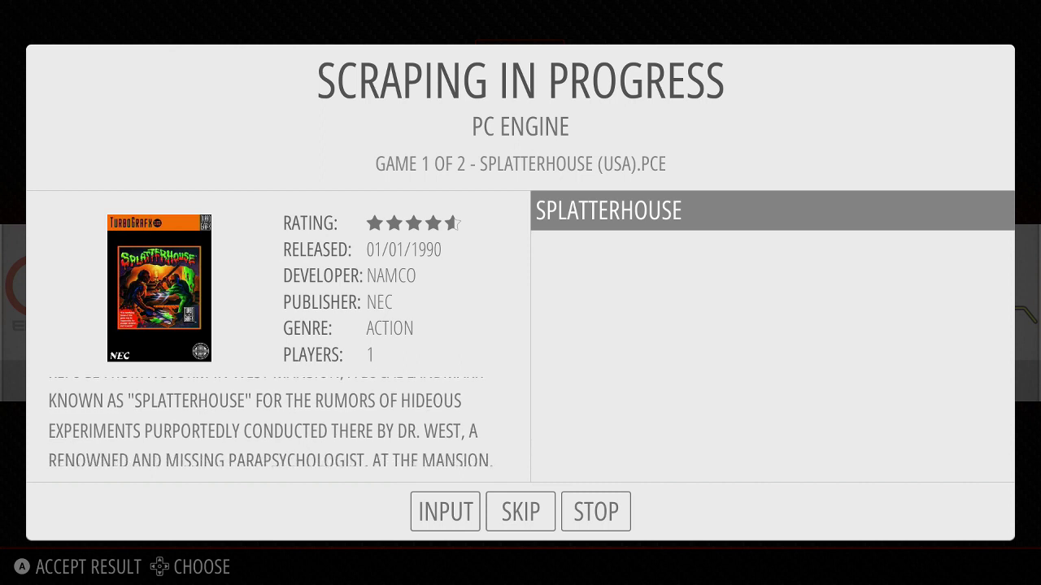
- Weigh the INPUT, SKIP and STOP choices, then accept the SPLATTERHOUSE match for Splatterhouse (USA)
key(Down)
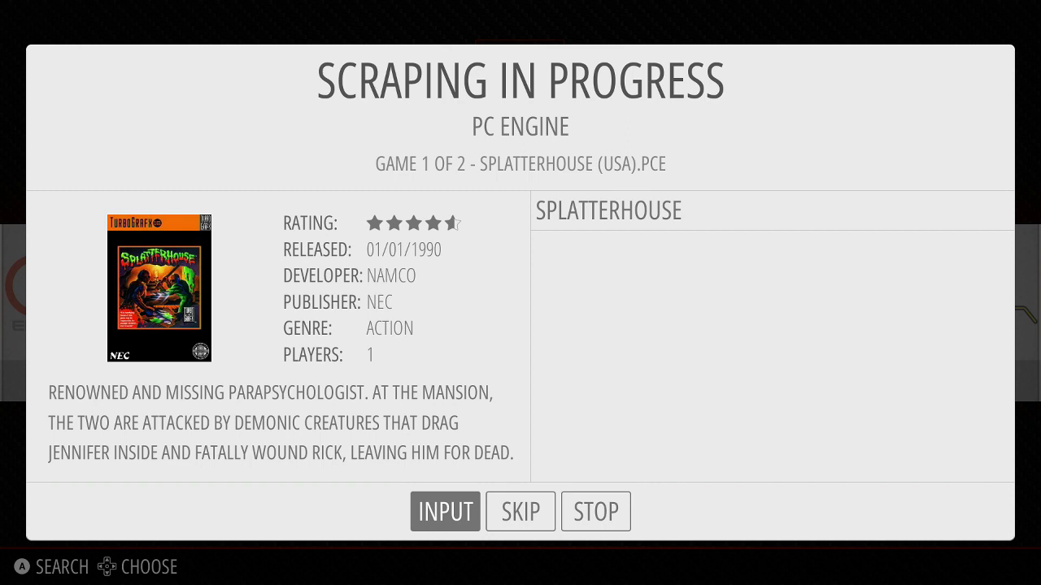
key(Right)
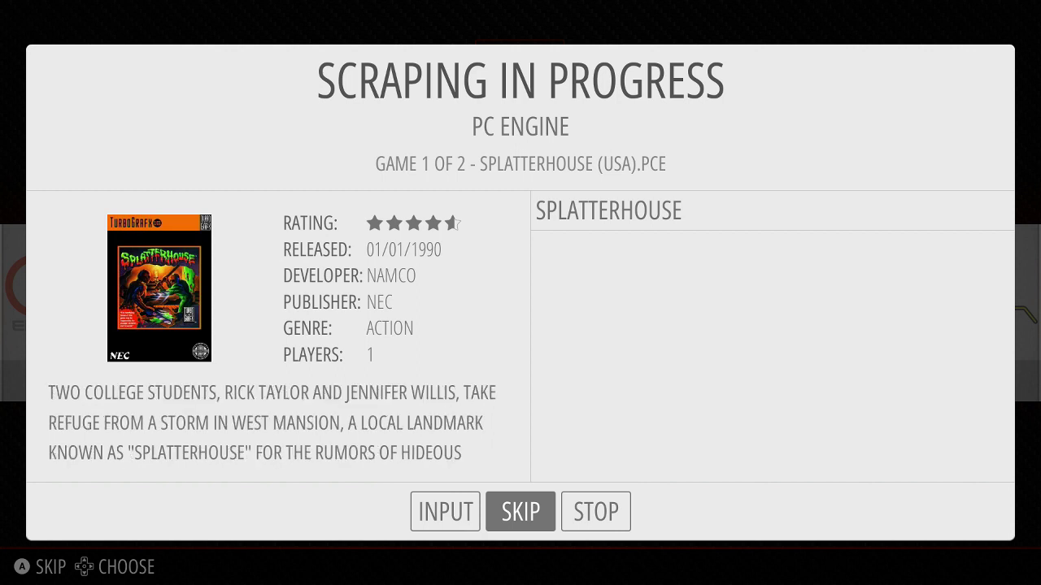
key(Right)
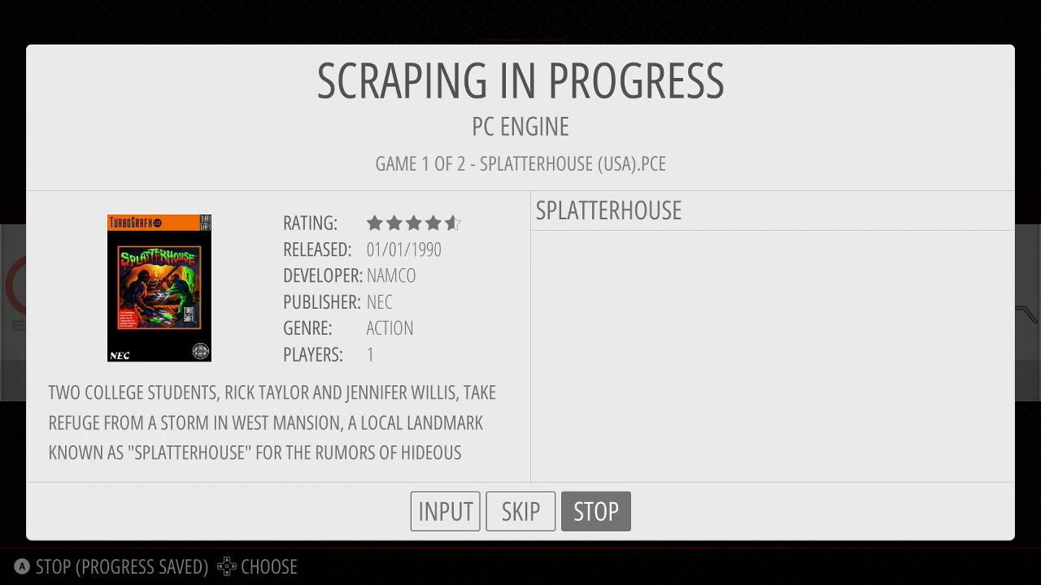
key(Left)
key(Left)
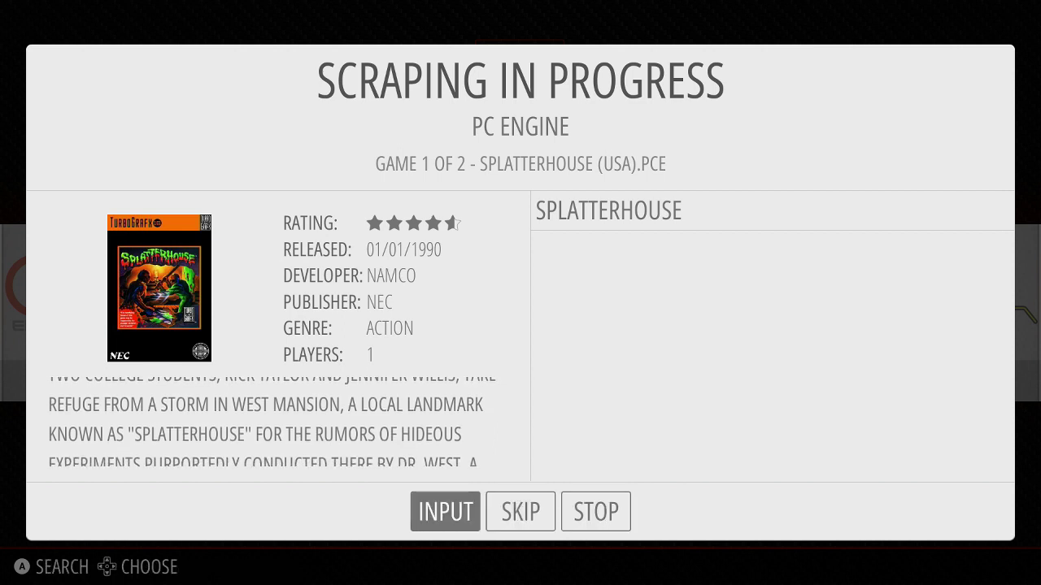
key(Up)
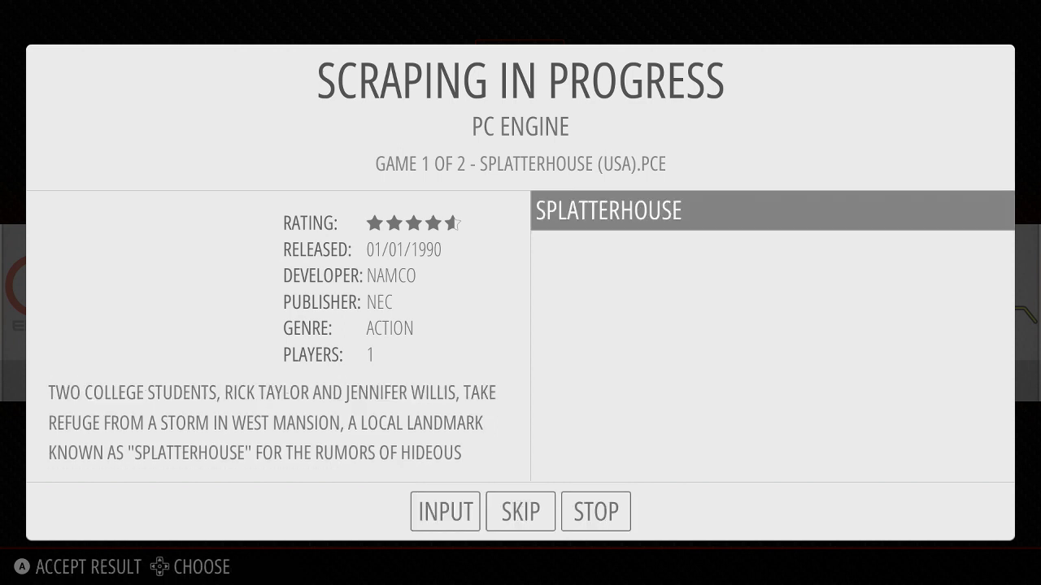
key(Return)
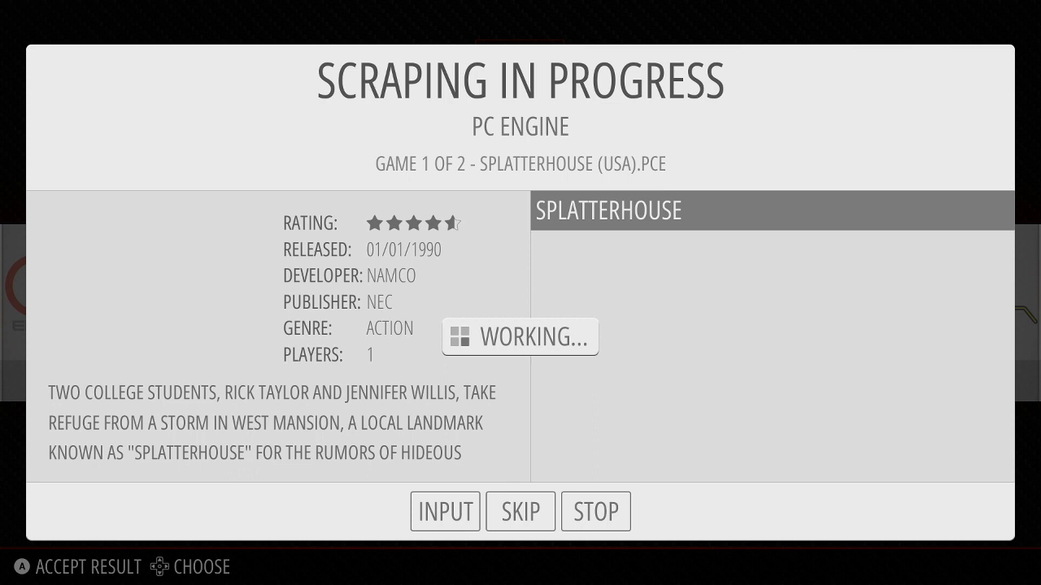